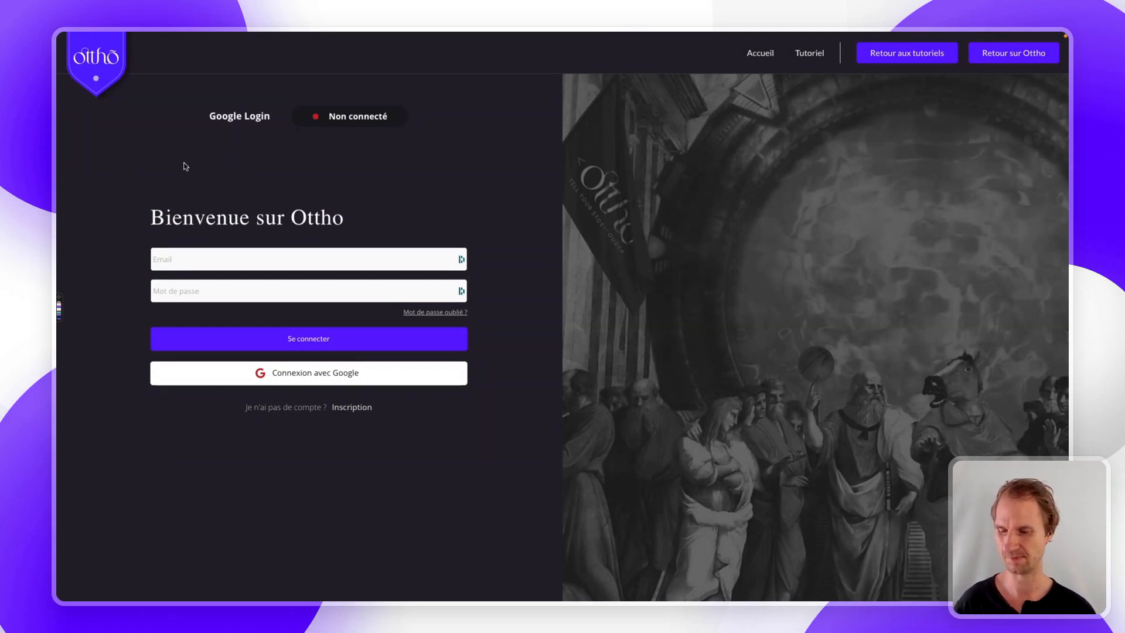
- Install the Google plugin from Bubble's plugin catalogue, leaving its App ID and Secret empty
{"action": "mouse_move", "coordinate": [58, 178]}
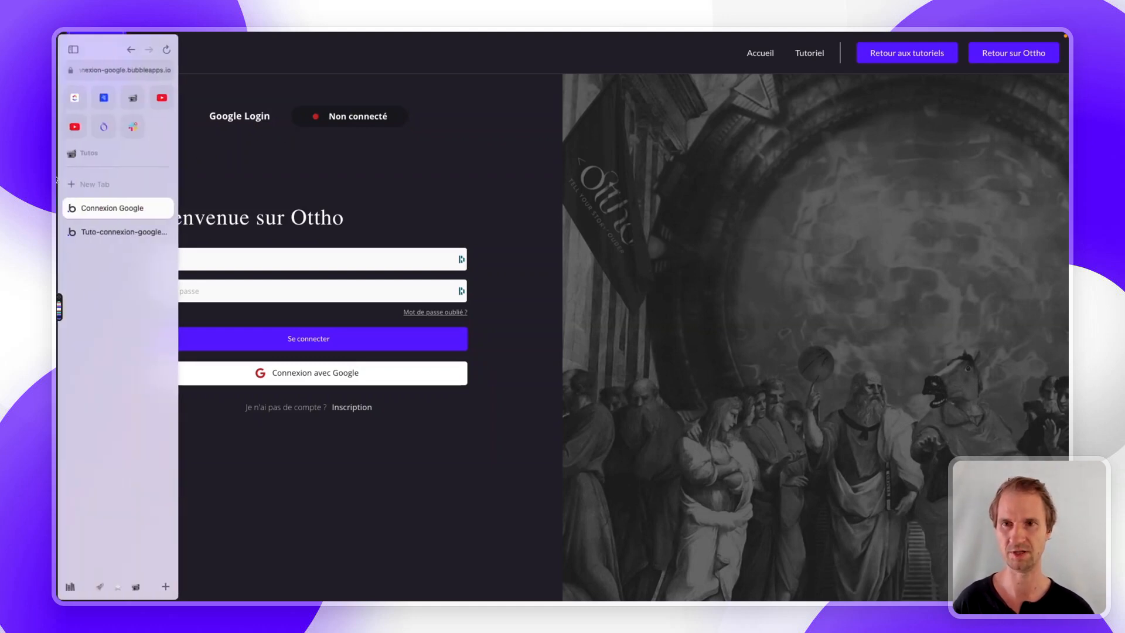
{"action": "left_click", "coordinate": [92, 232]}
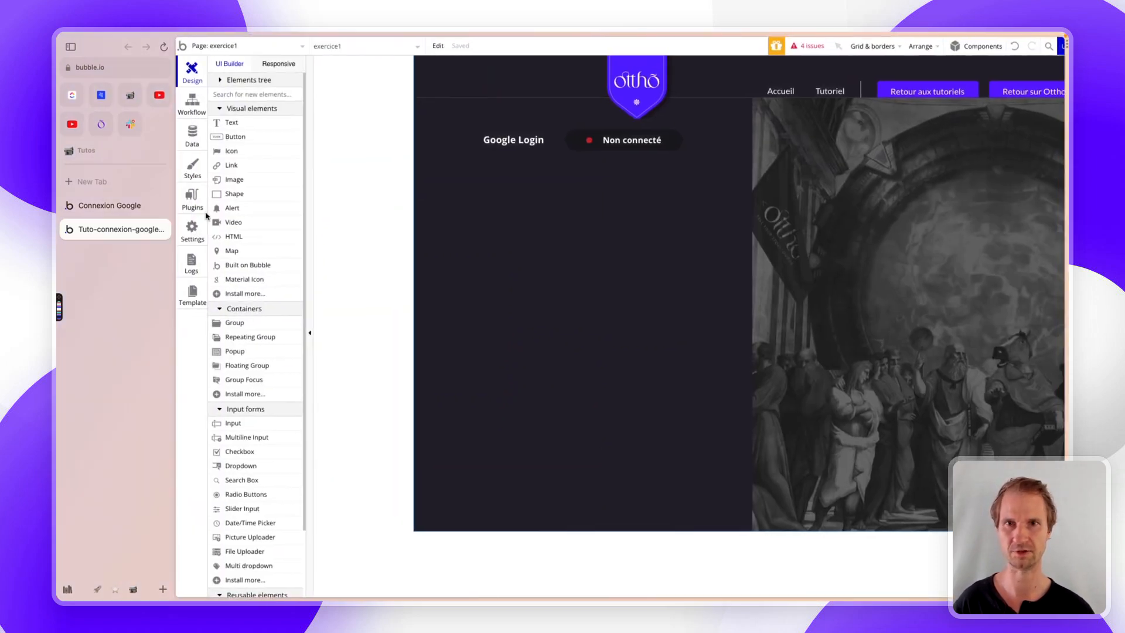
{"action": "left_click", "coordinate": [197, 201]}
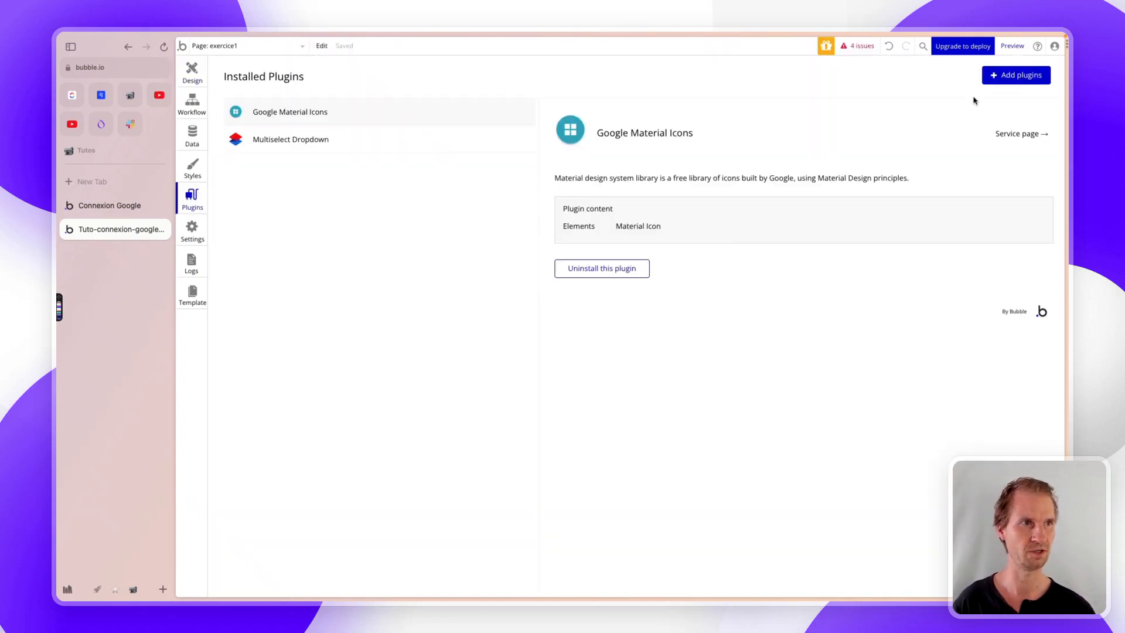
{"action": "left_click", "coordinate": [1029, 75]}
{"action": "type", "text": "google"}
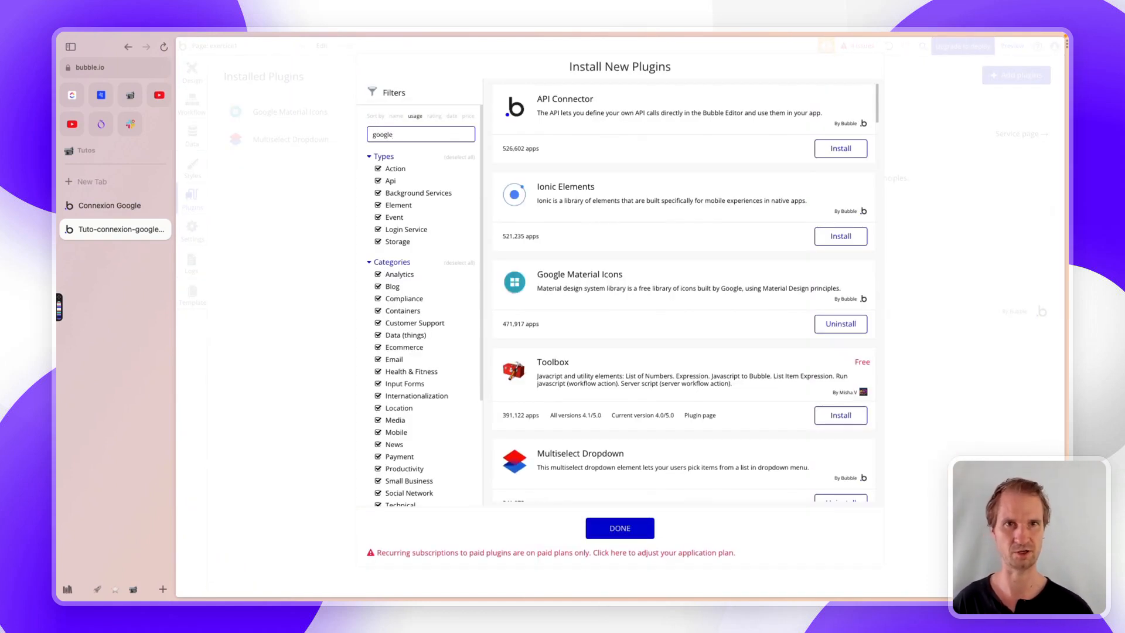
{"action": "left_click", "coordinate": [838, 235]}
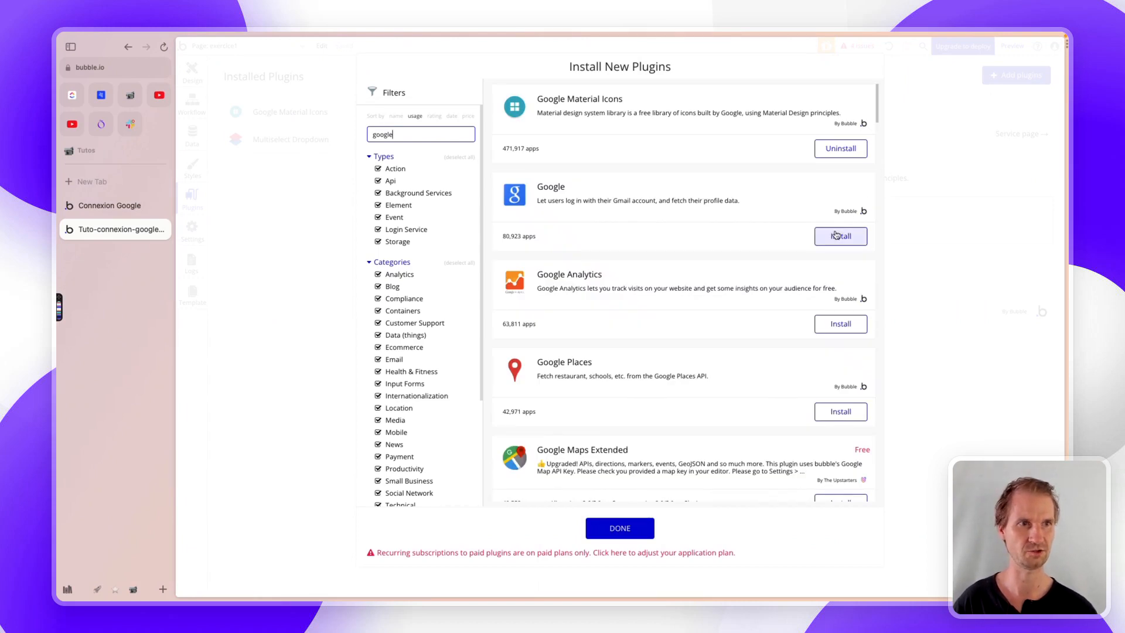
{"action": "left_click", "coordinate": [595, 523]}
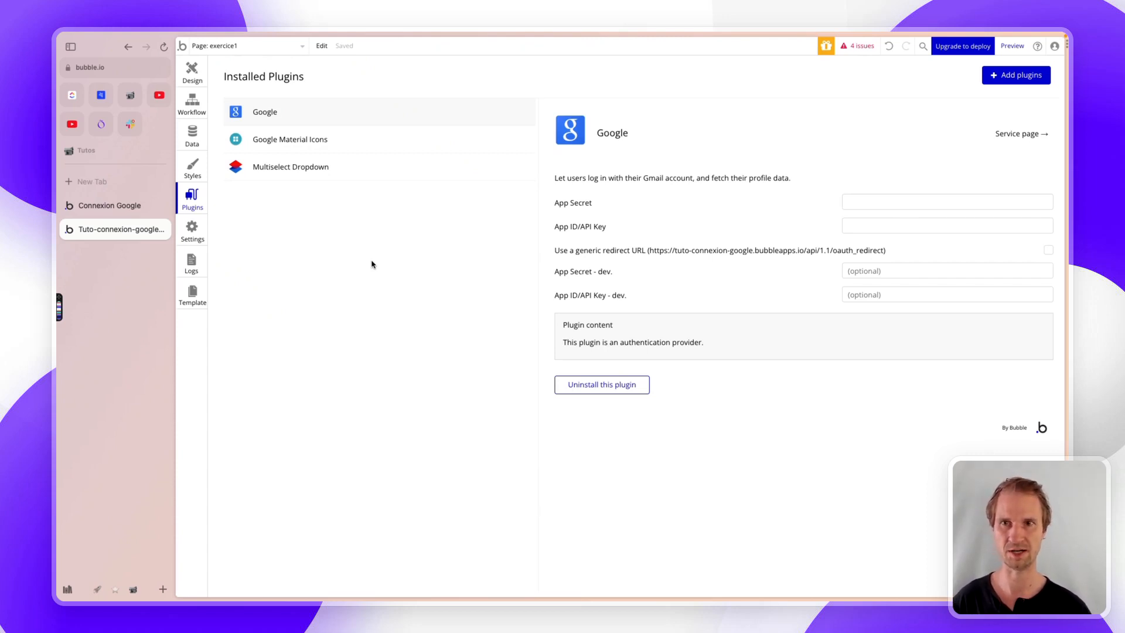
- Go to the Google Cloud console at console.cloud.google.com, filling the window
{"action": "key", "text": "super+l"}
{"action": "type", "text": "console.cloud.google.com"}
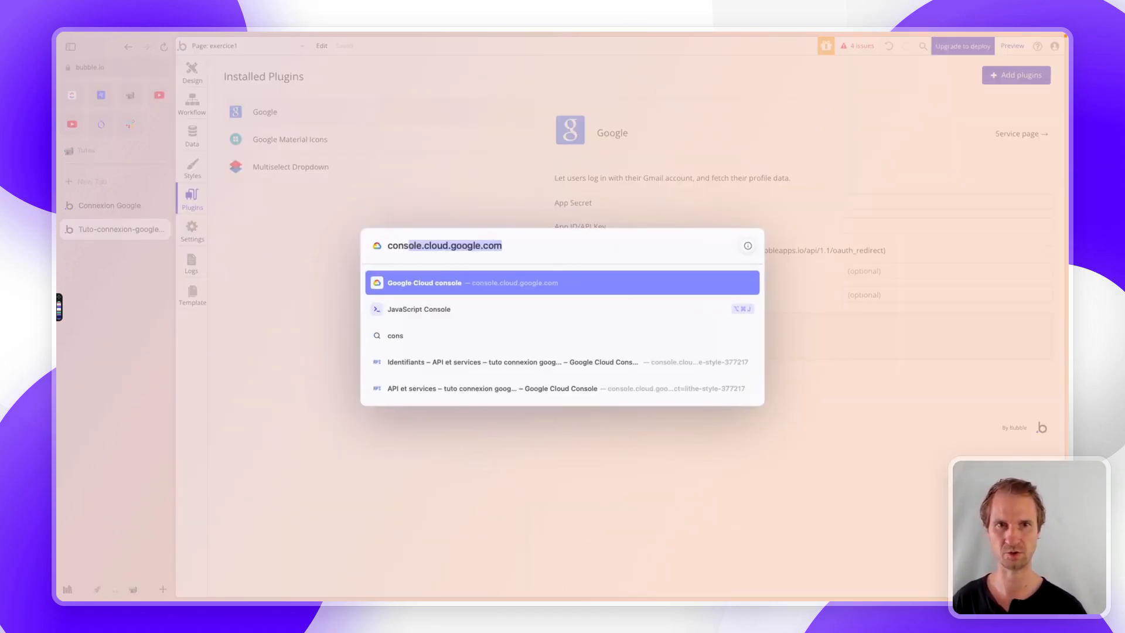
{"action": "key", "text": "Return"}
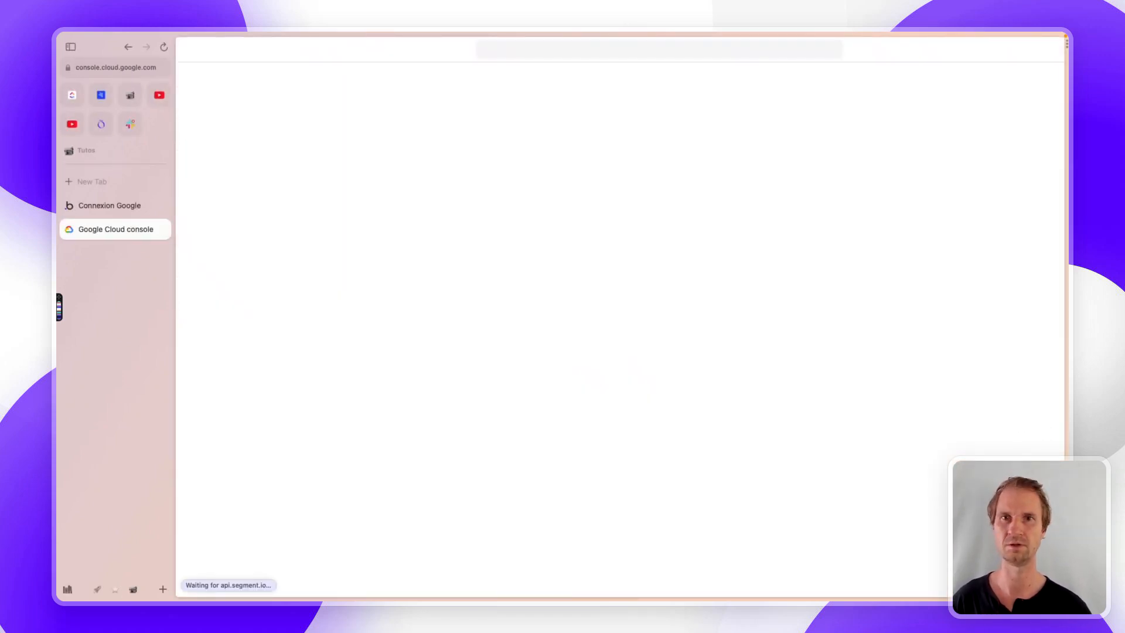
{"action": "key", "text": "super+s"}
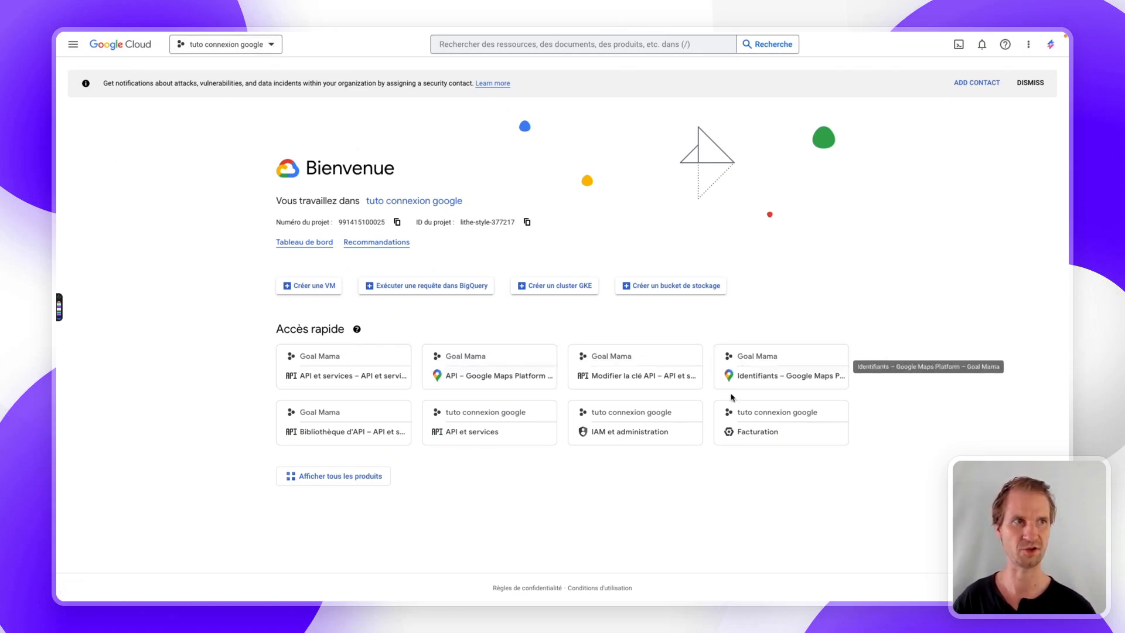
- Create a project named 'tuto google 2023' and switch to it
{"action": "left_click", "coordinate": [272, 44]}
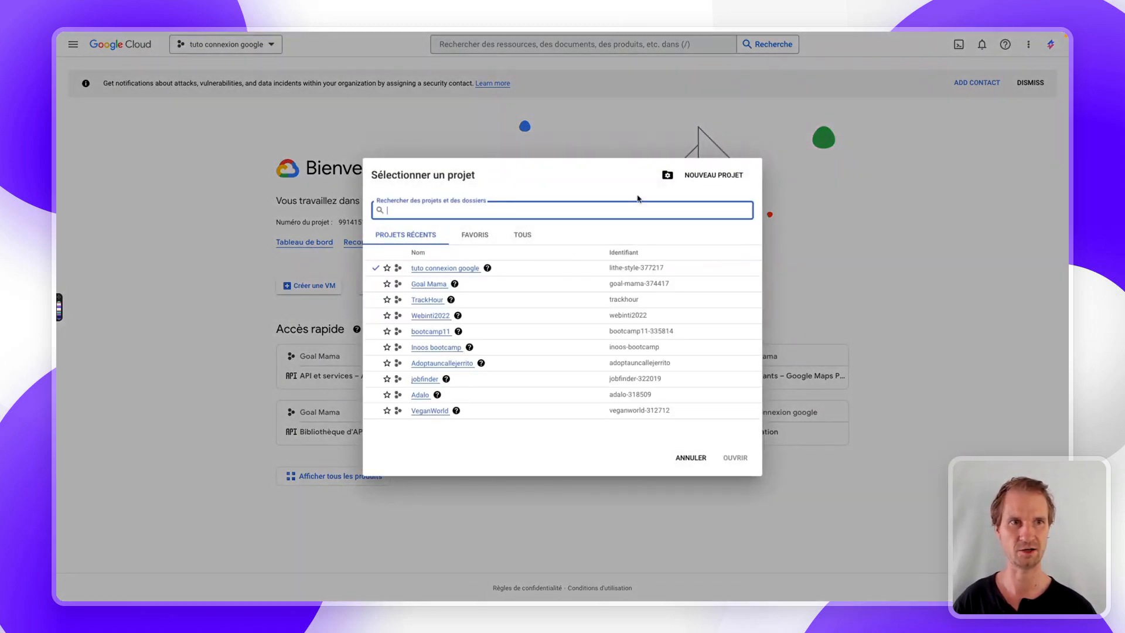
{"action": "left_click", "coordinate": [696, 179]}
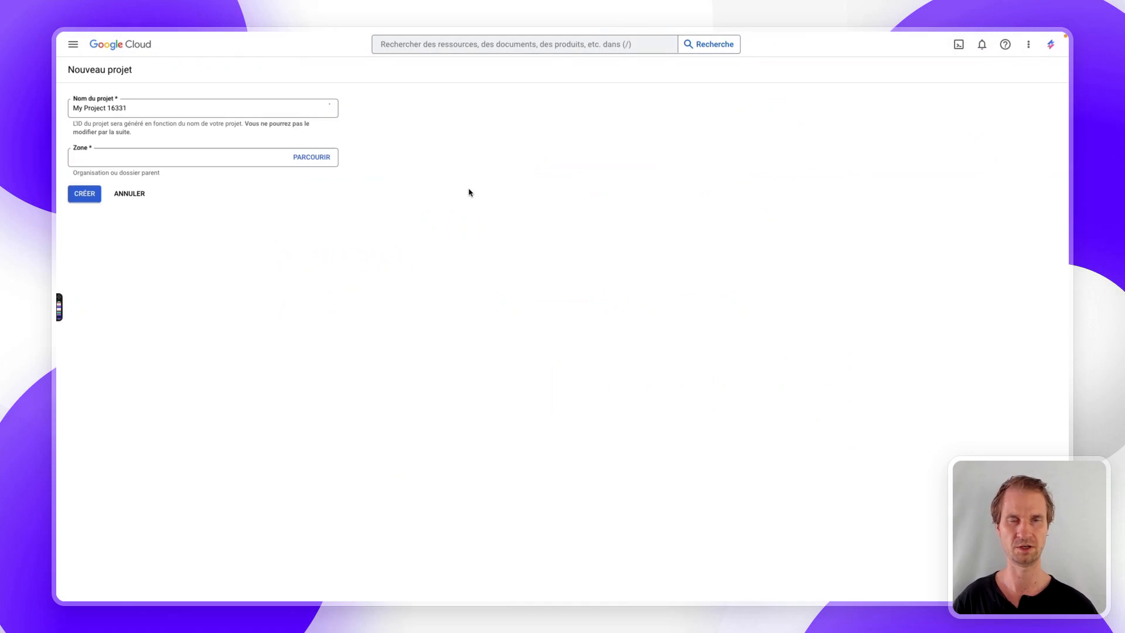
{"action": "type", "text": "tuto"}
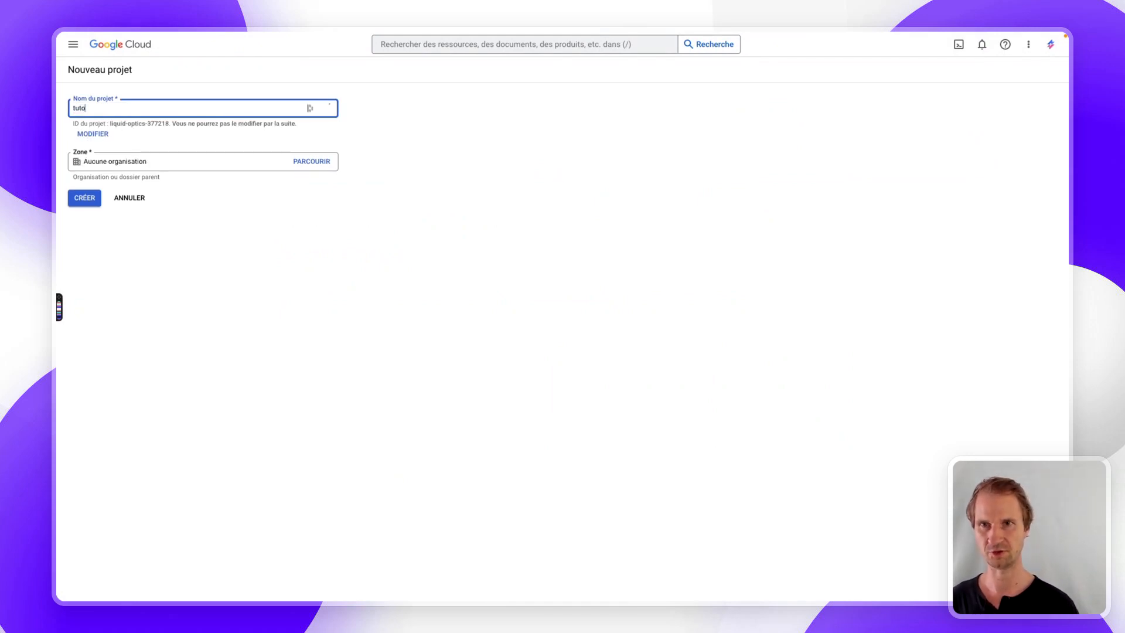
{"action": "type", "text": " google 2023"}
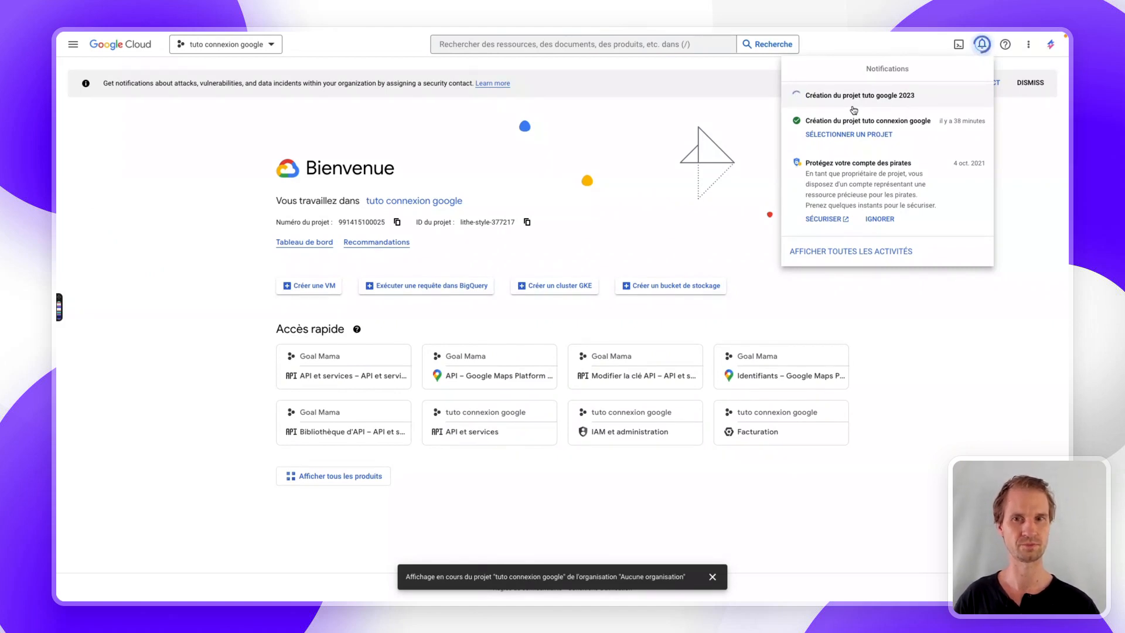
{"action": "left_click", "coordinate": [854, 109]}
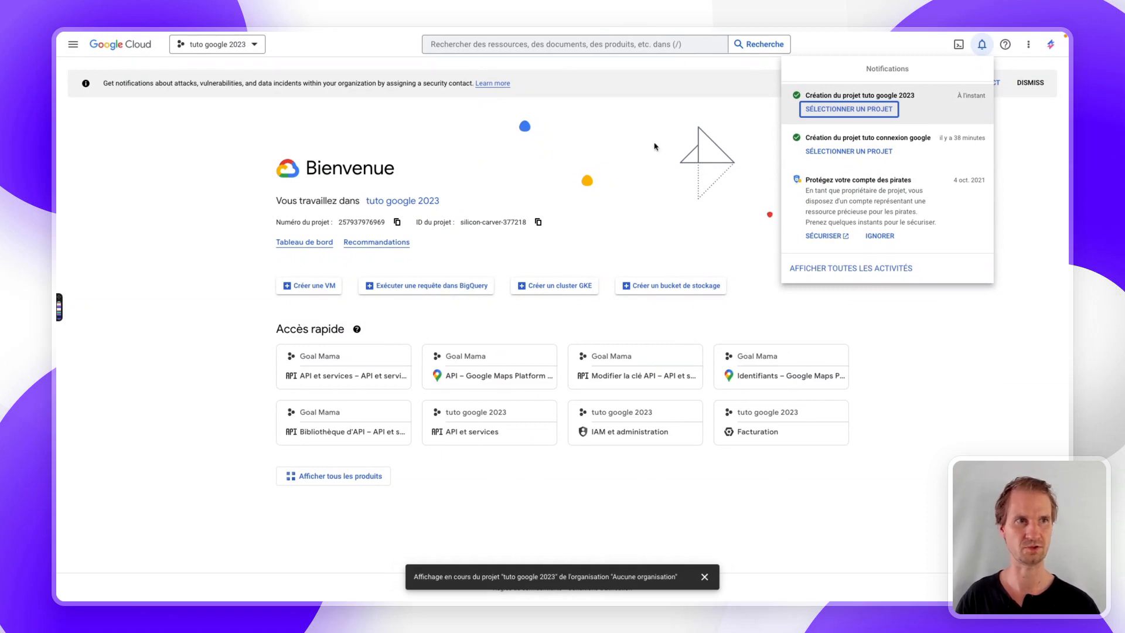
- From the project dashboard, go to API et services > Identifiants and start configuring the consent screen
{"action": "left_click", "coordinate": [852, 108]}
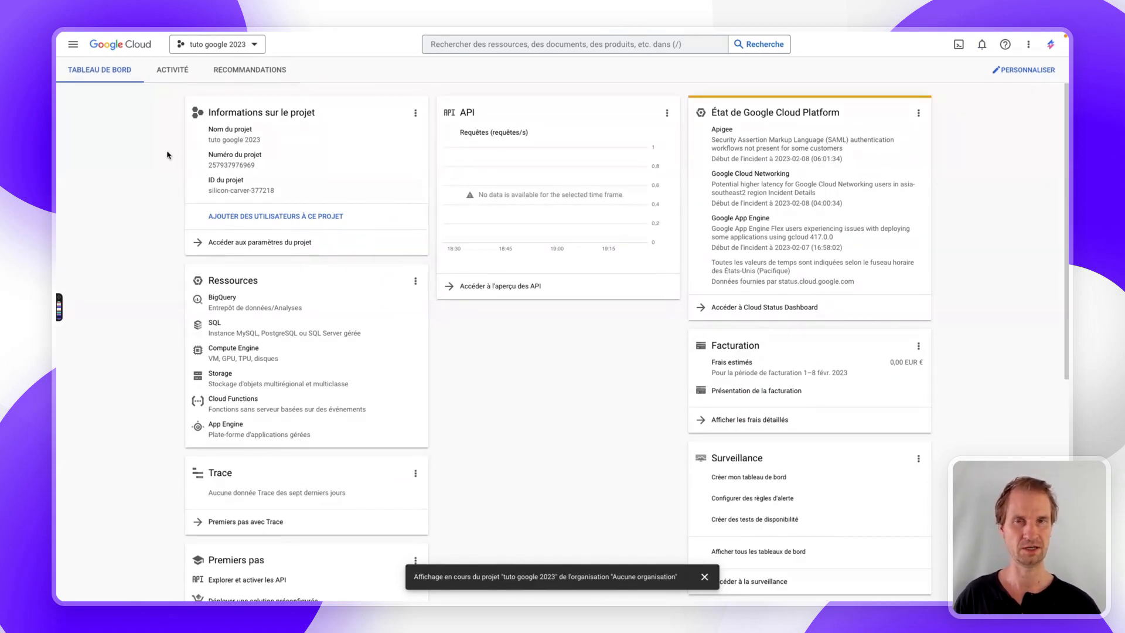
{"action": "left_click", "coordinate": [73, 46]}
{"action": "mouse_move", "coordinate": [114, 103]}
{"action": "mouse_move", "coordinate": [119, 183]}
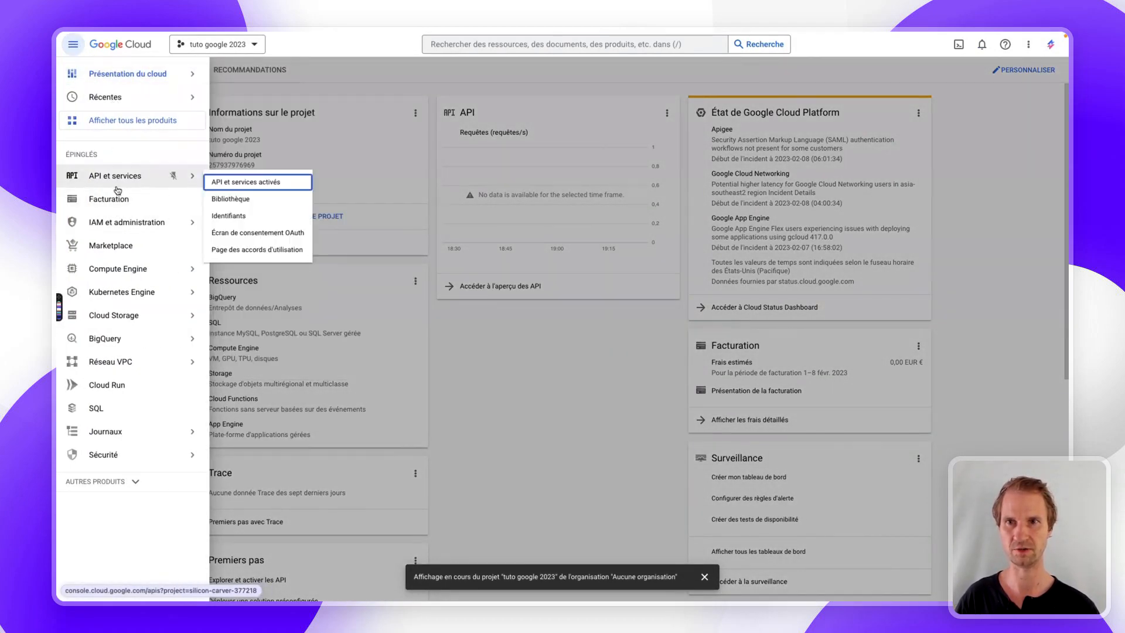
{"action": "left_click", "coordinate": [229, 217]}
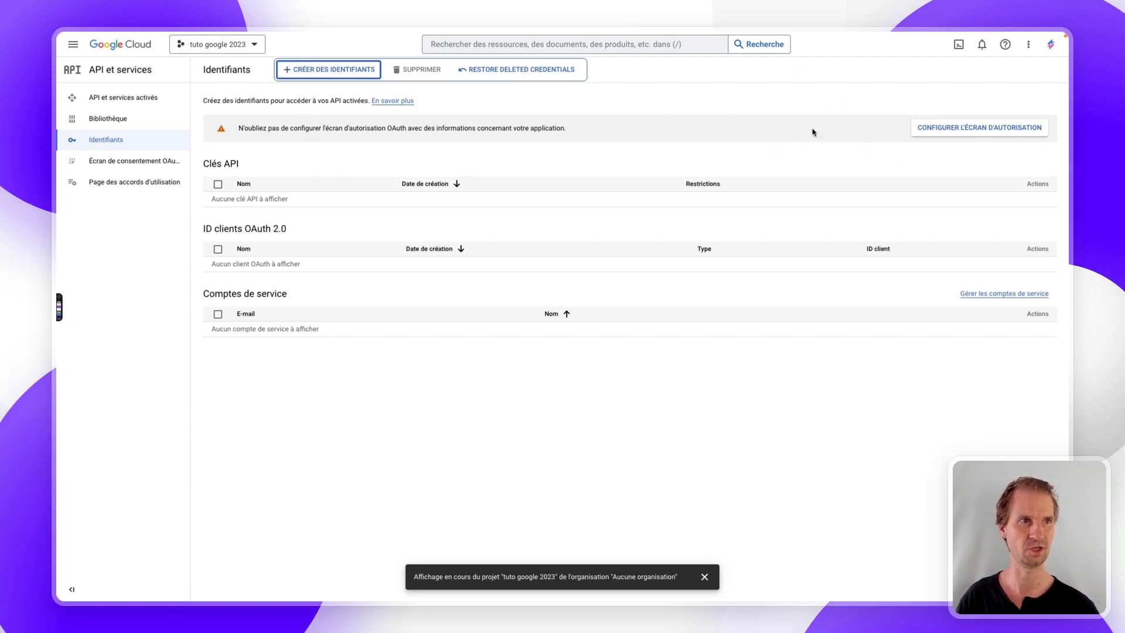
{"action": "left_click", "coordinate": [932, 131]}
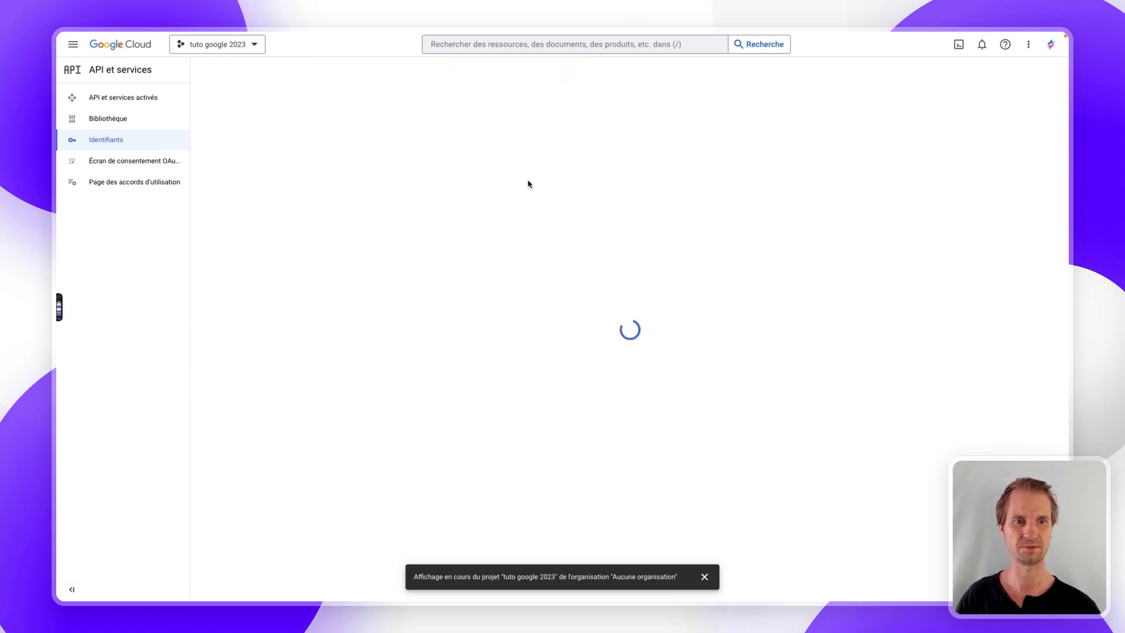
{"action": "left_click", "coordinate": [705, 577]}
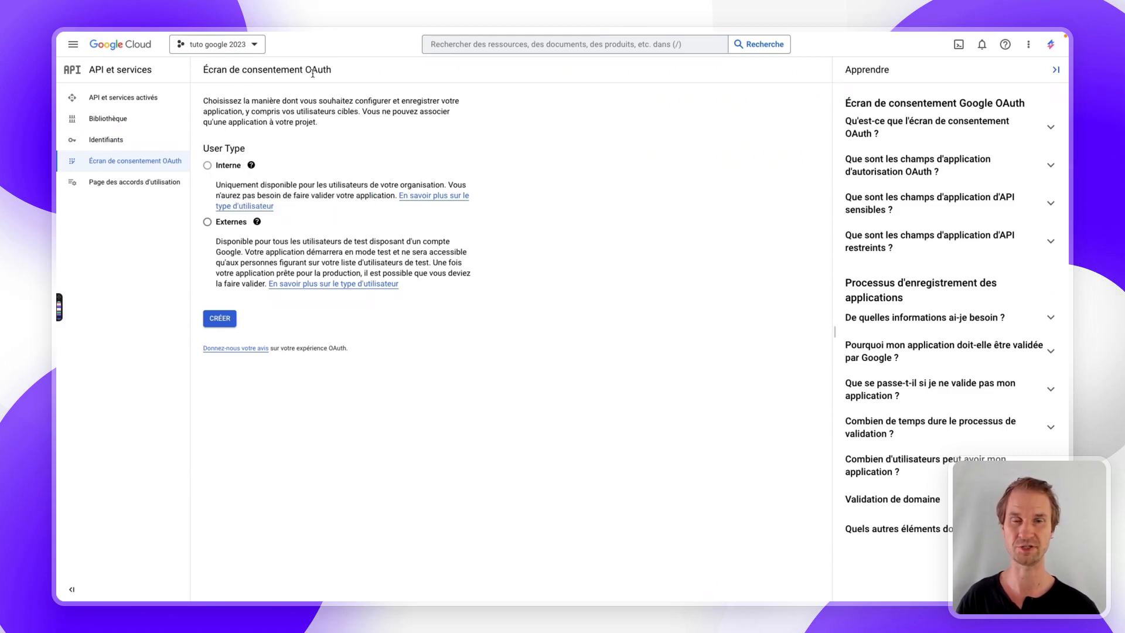
- Choose the Externes user type and enter the application name on the consent form
{"action": "left_click", "coordinate": [226, 223]}
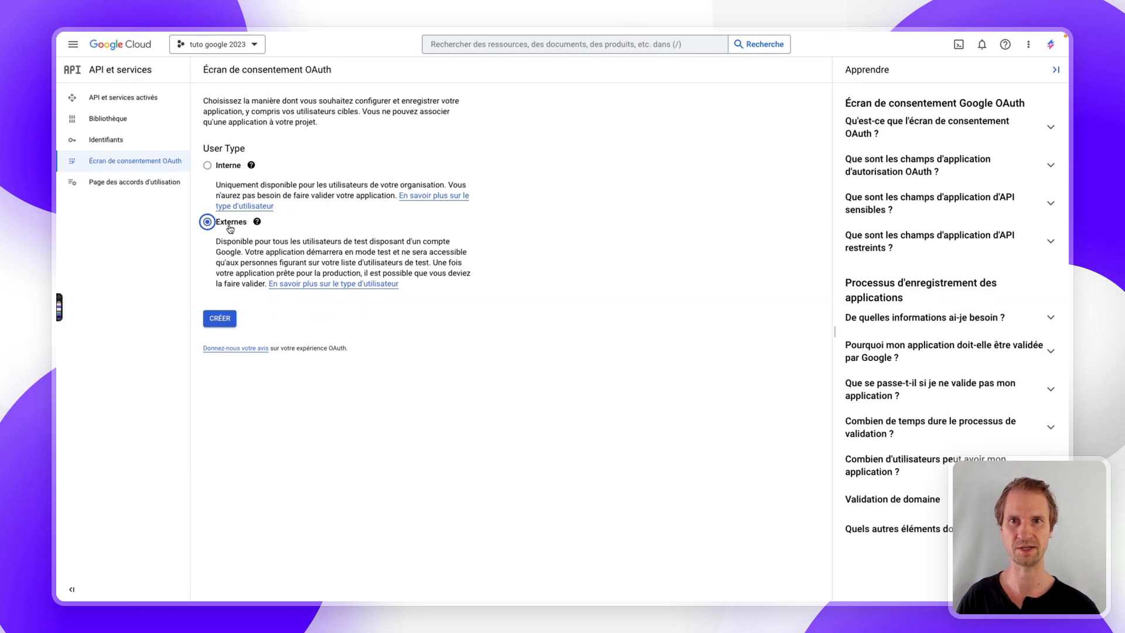
{"action": "left_click", "coordinate": [220, 320]}
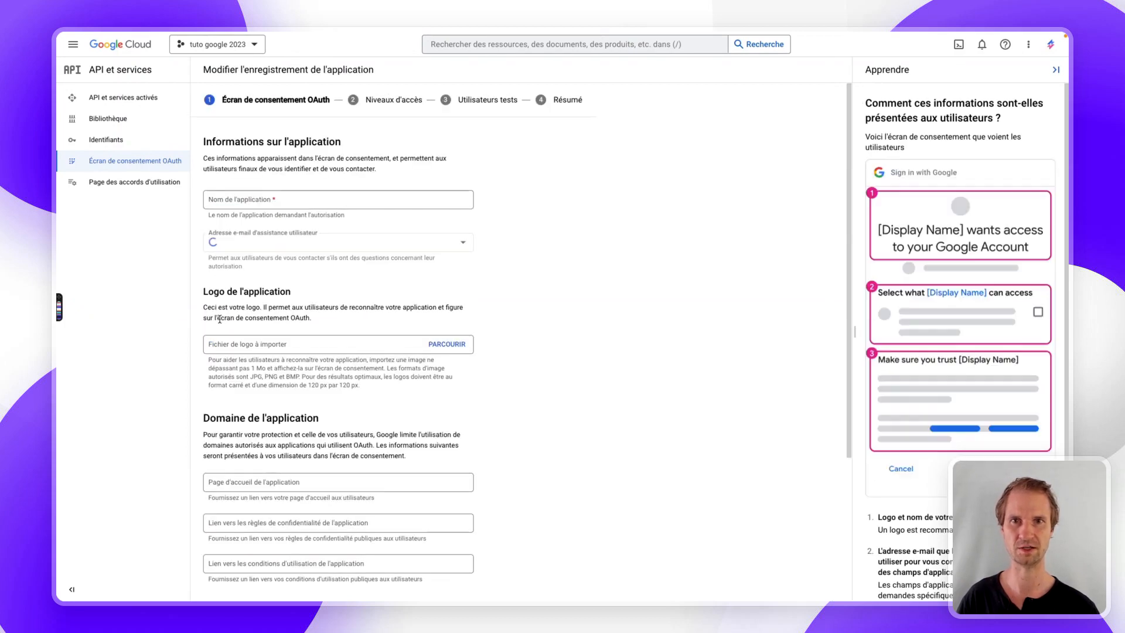
{"action": "left_click", "coordinate": [254, 199]}
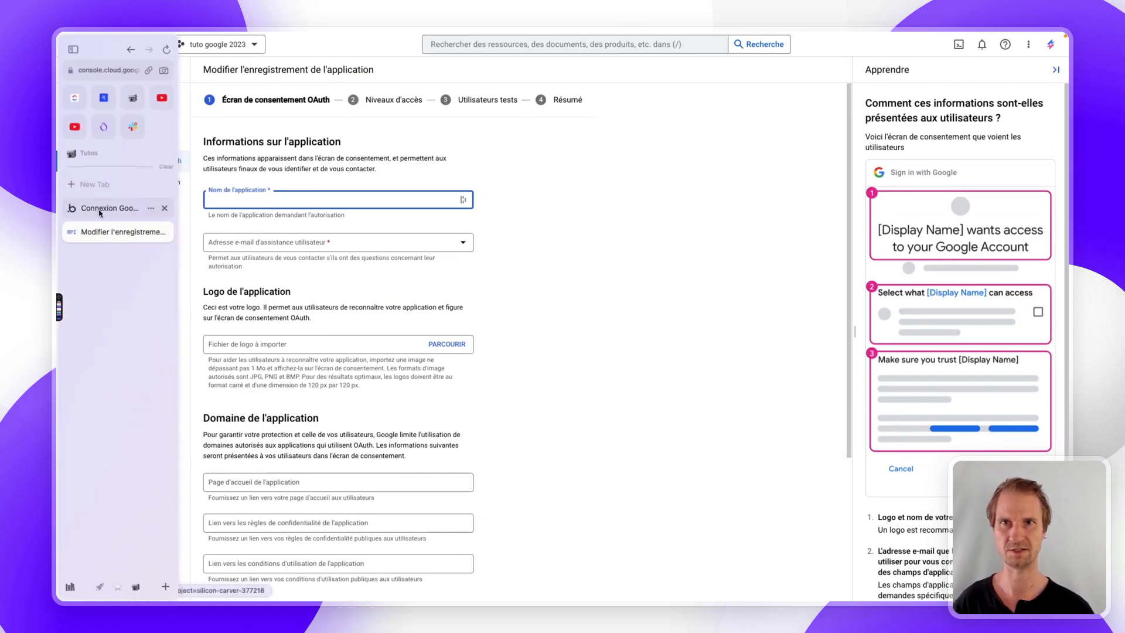
{"action": "left_click", "coordinate": [99, 211]}
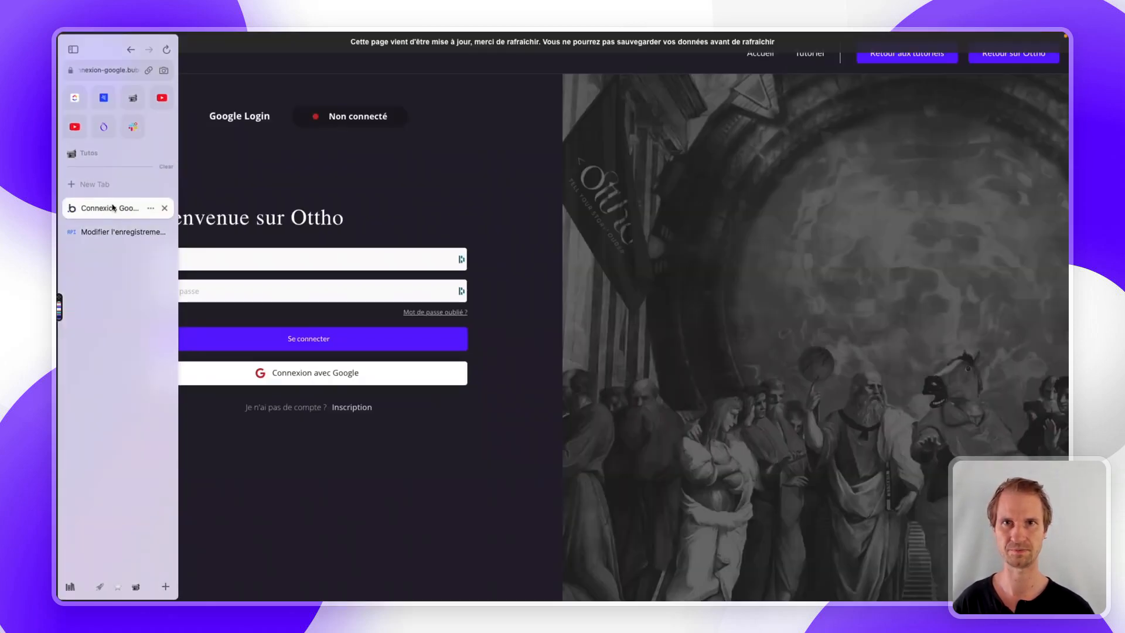
{"action": "left_click", "coordinate": [148, 69]}
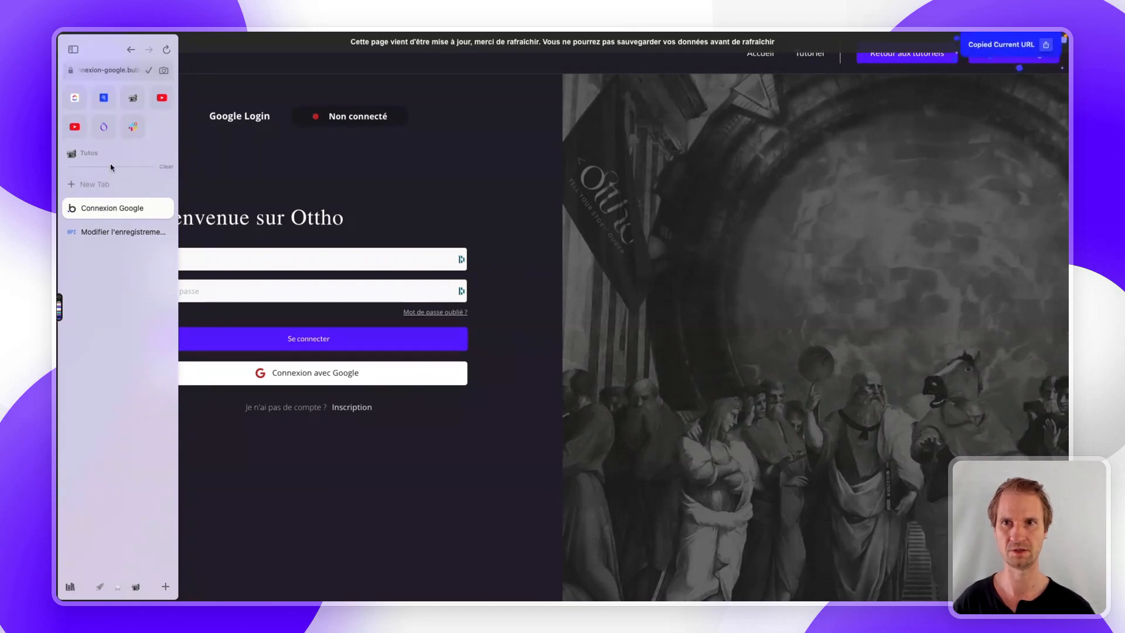
{"action": "left_click", "coordinate": [94, 233]}
{"action": "key", "text": "ctrl+v"}
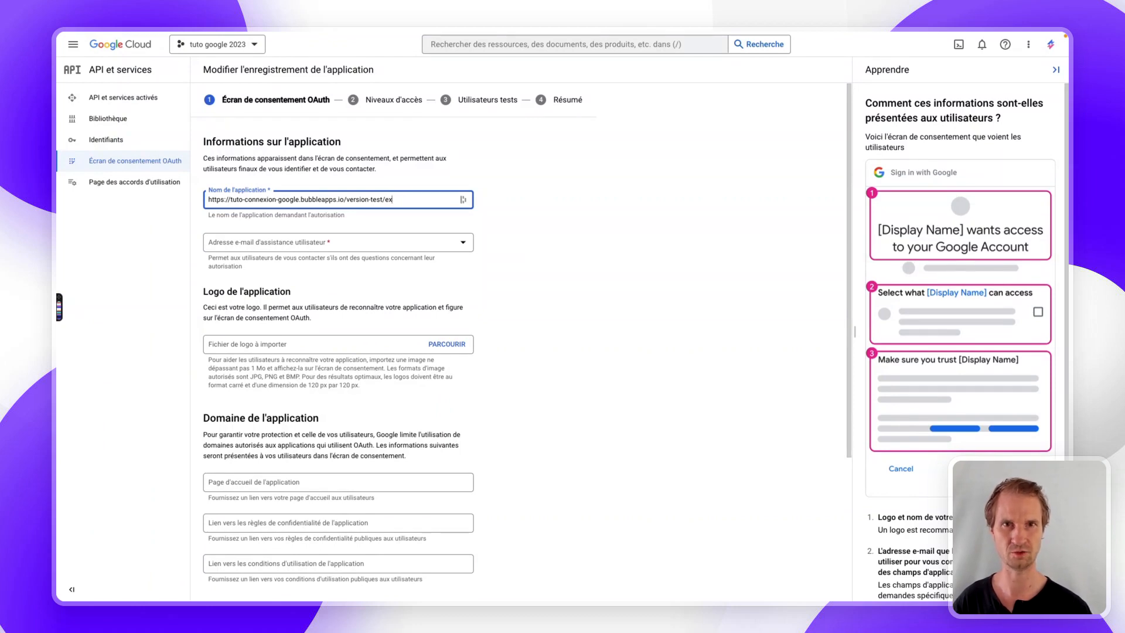
{"action": "key", "text": "ctrl+a"}
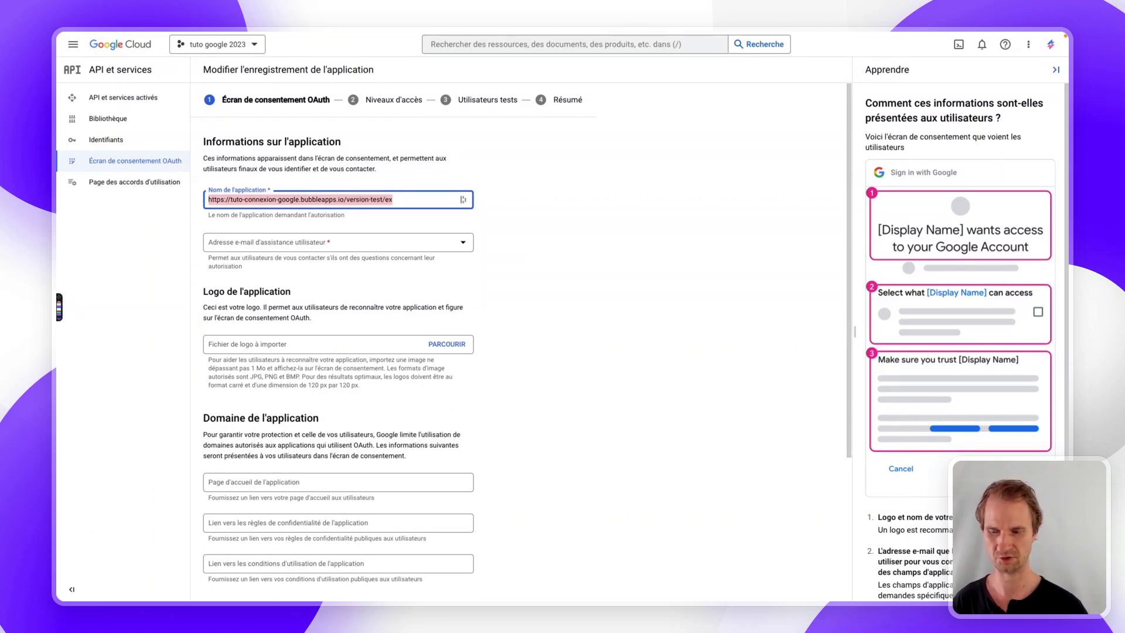
{"action": "type", "text": "Tuto connexion Google"}
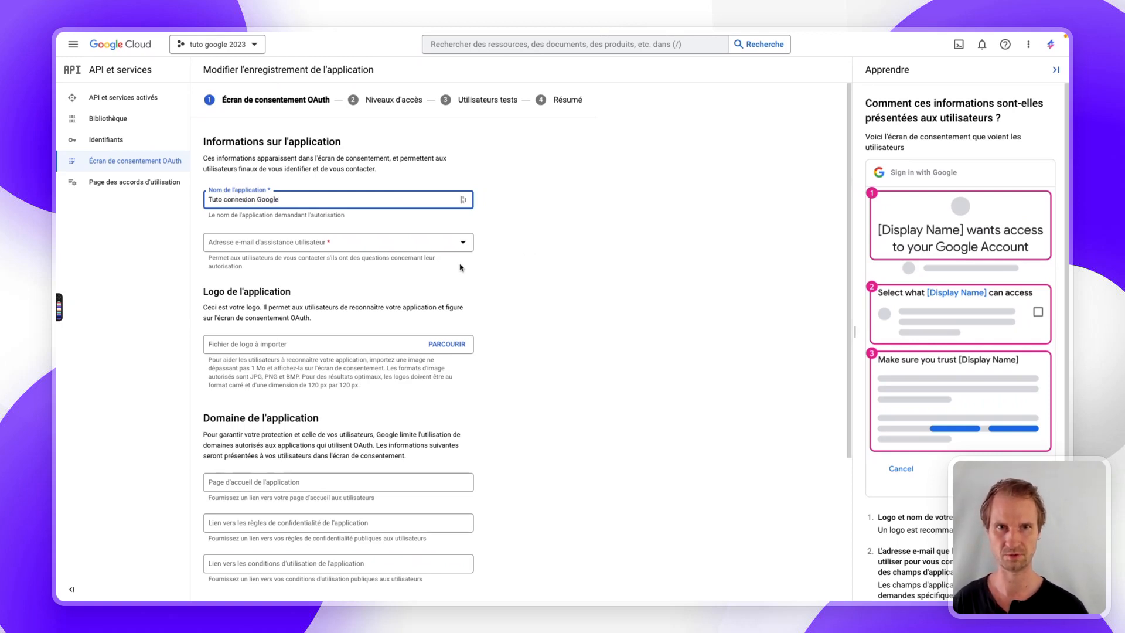
- Set the support e-mail, add bubbleapps.io as authorized domain, enter the developer contact e-mail, and save
{"action": "left_click", "coordinate": [385, 243]}
{"action": "left_click", "coordinate": [322, 252]}
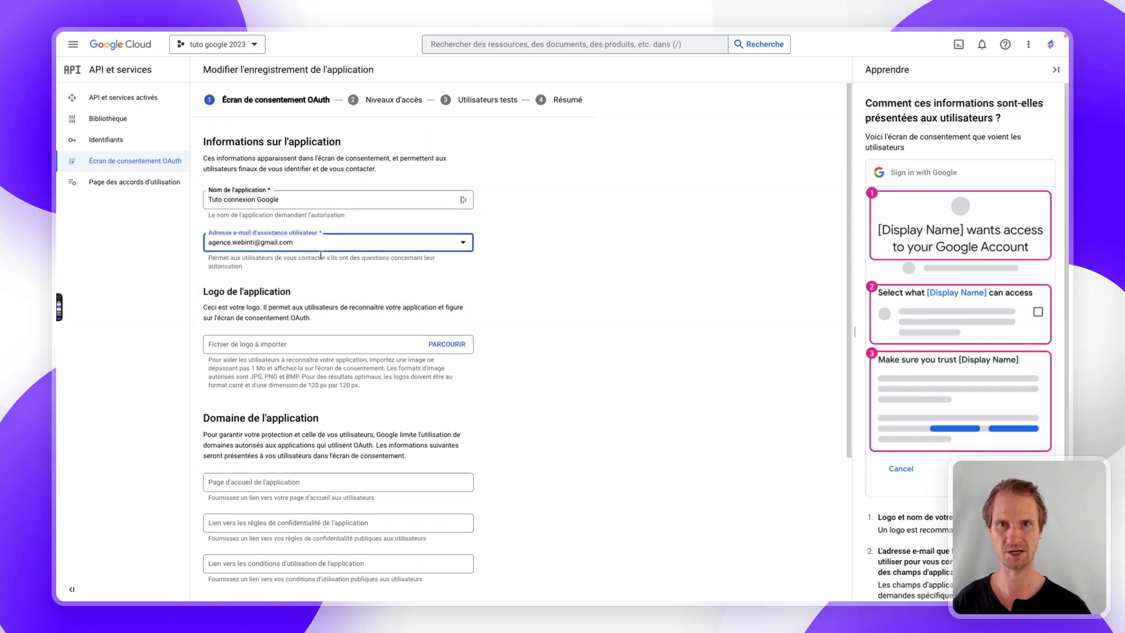
{"action": "scroll", "coordinate": [313, 343], "scroll_direction": "down", "scroll_amount": 3}
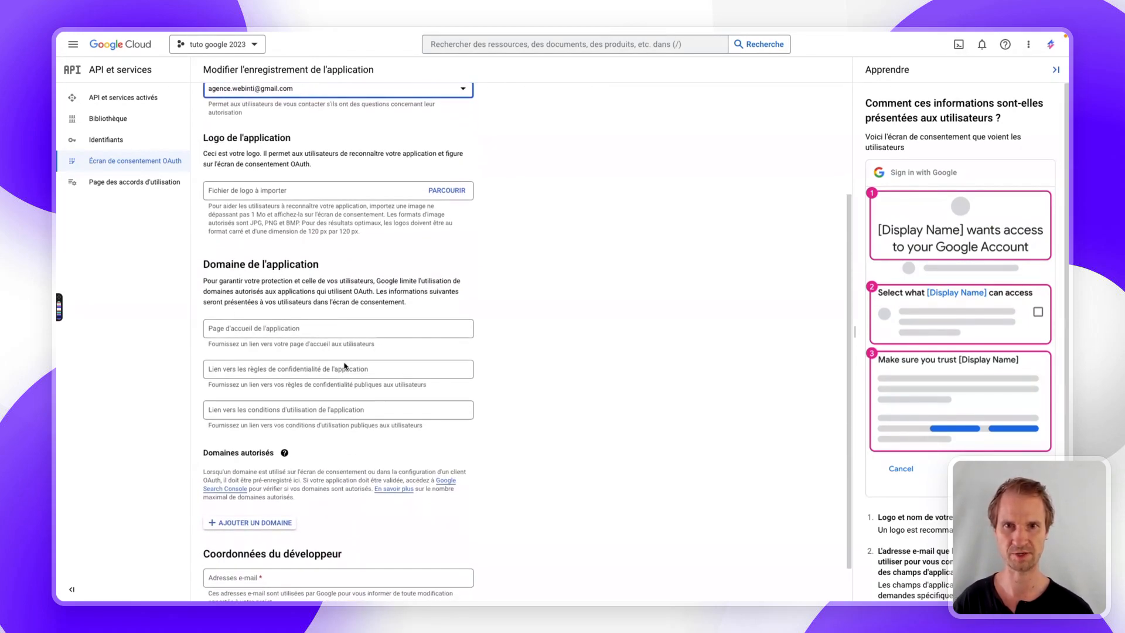
{"action": "scroll", "coordinate": [346, 374], "scroll_direction": "down", "scroll_amount": 1}
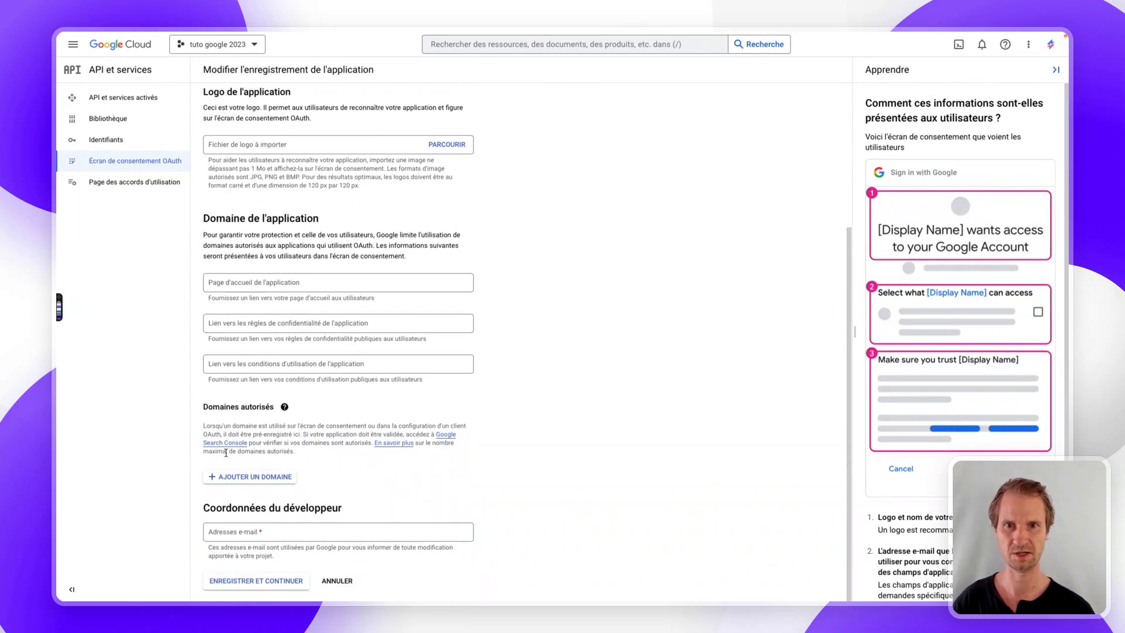
{"action": "left_click", "coordinate": [233, 478]}
{"action": "left_click", "coordinate": [234, 483]}
{"action": "type", "text": "bubbleapps.io"}
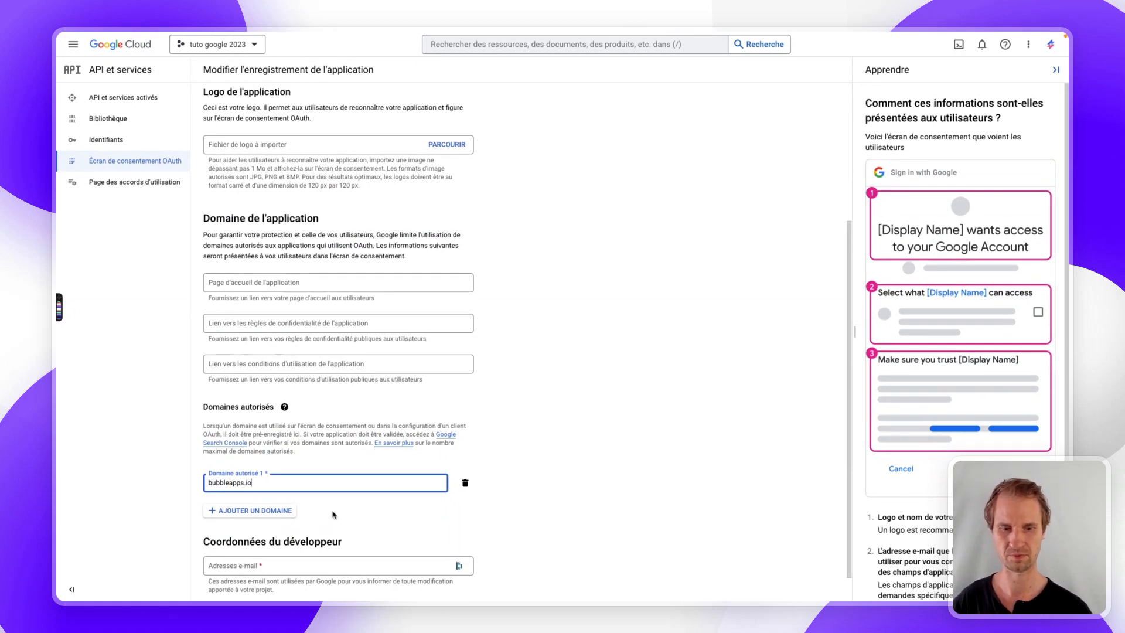
{"action": "scroll", "coordinate": [342, 517], "scroll_direction": "down", "scroll_amount": 1}
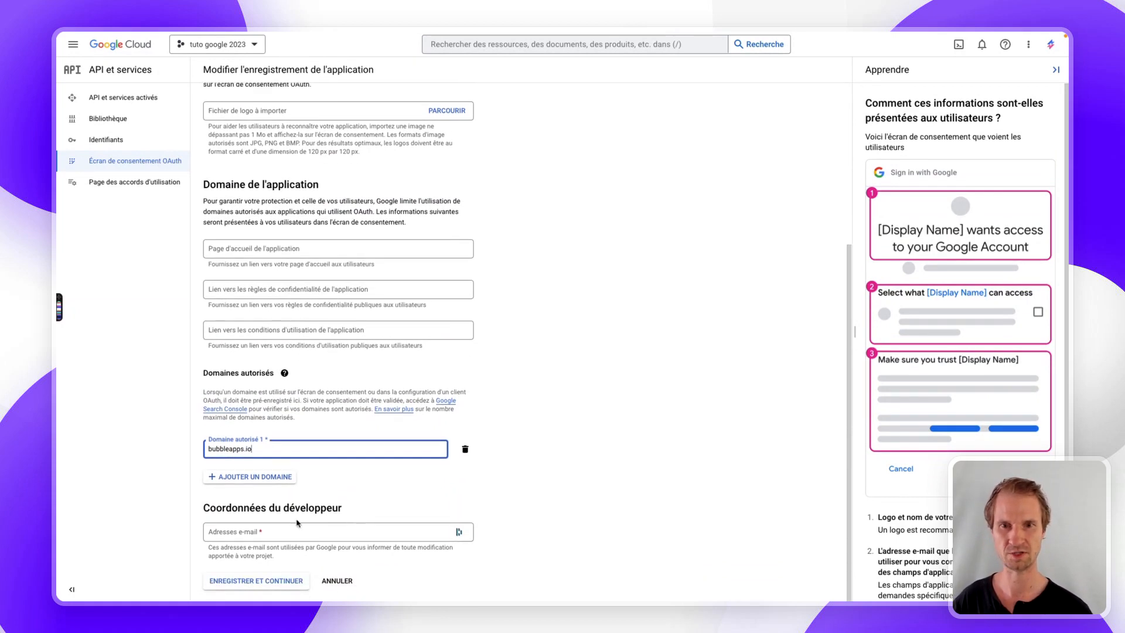
{"action": "left_click", "coordinate": [251, 534]}
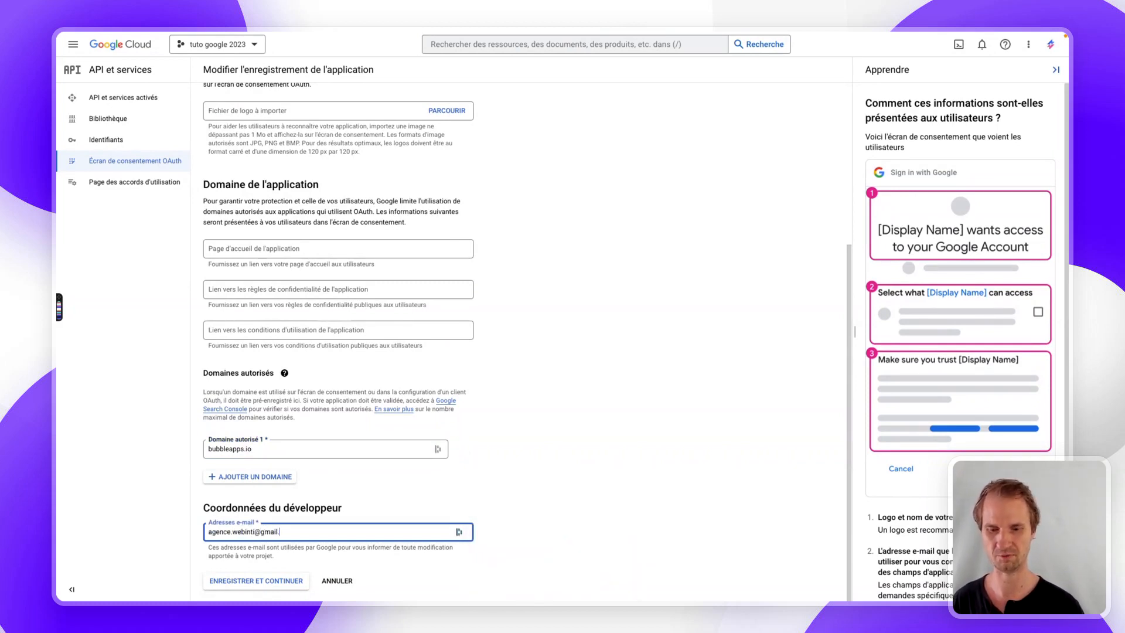
{"action": "left_click", "coordinate": [277, 581]}
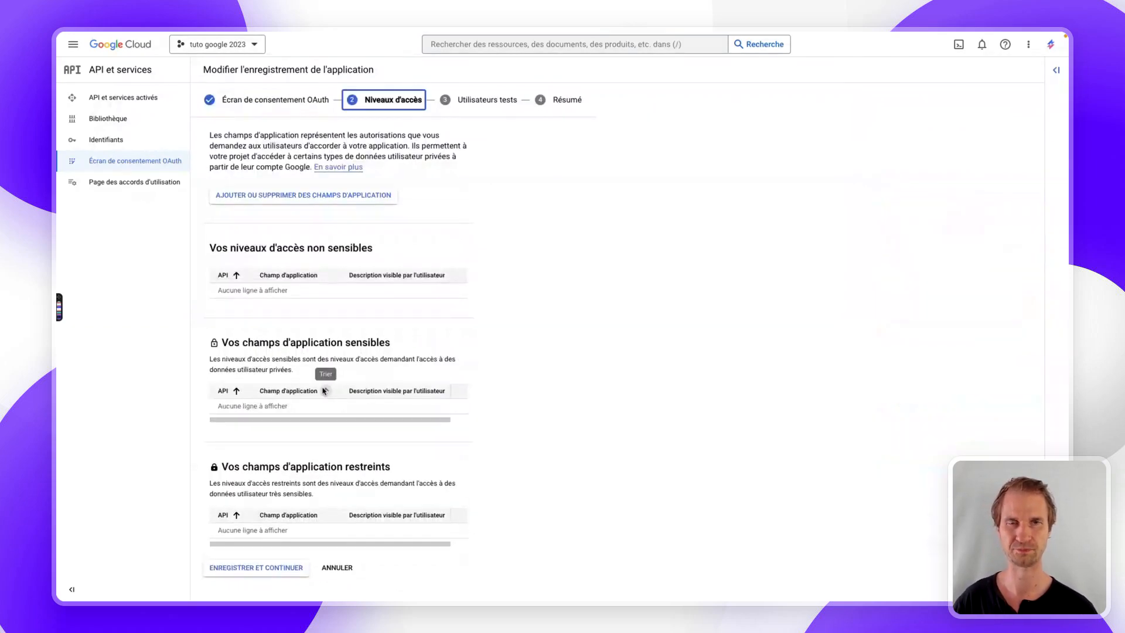
- Skip through Scopes and Test users, return to the dashboard, and open the Credentials page
{"action": "left_click", "coordinate": [260, 580]}
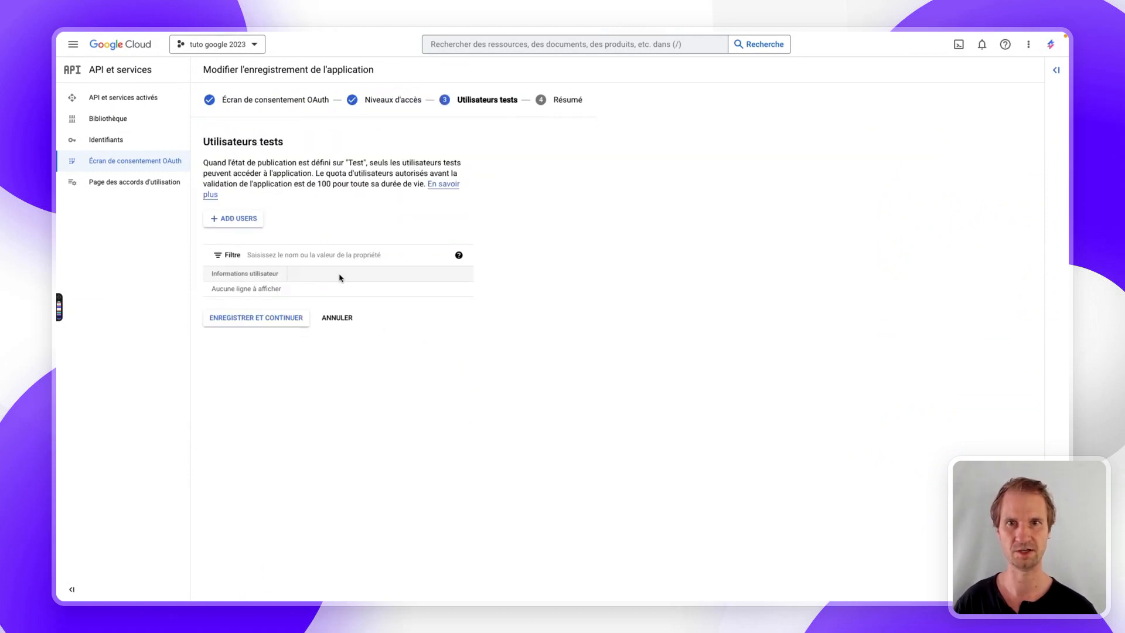
{"action": "left_click", "coordinate": [235, 318]}
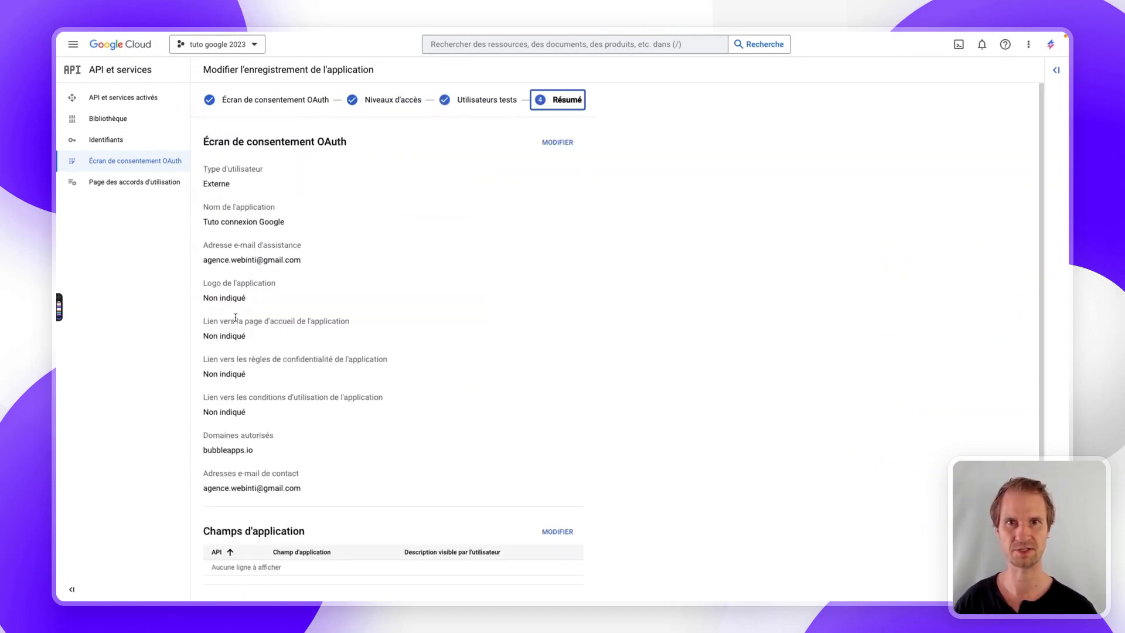
{"action": "scroll", "coordinate": [299, 188], "scroll_direction": "down", "scroll_amount": 3}
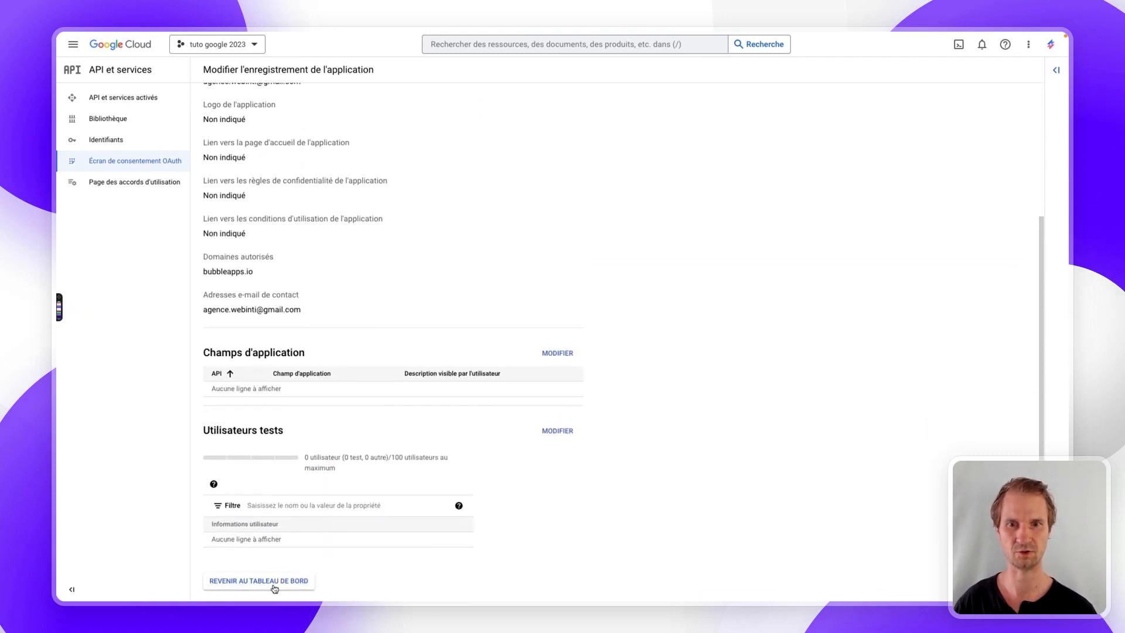
{"action": "left_click", "coordinate": [273, 589]}
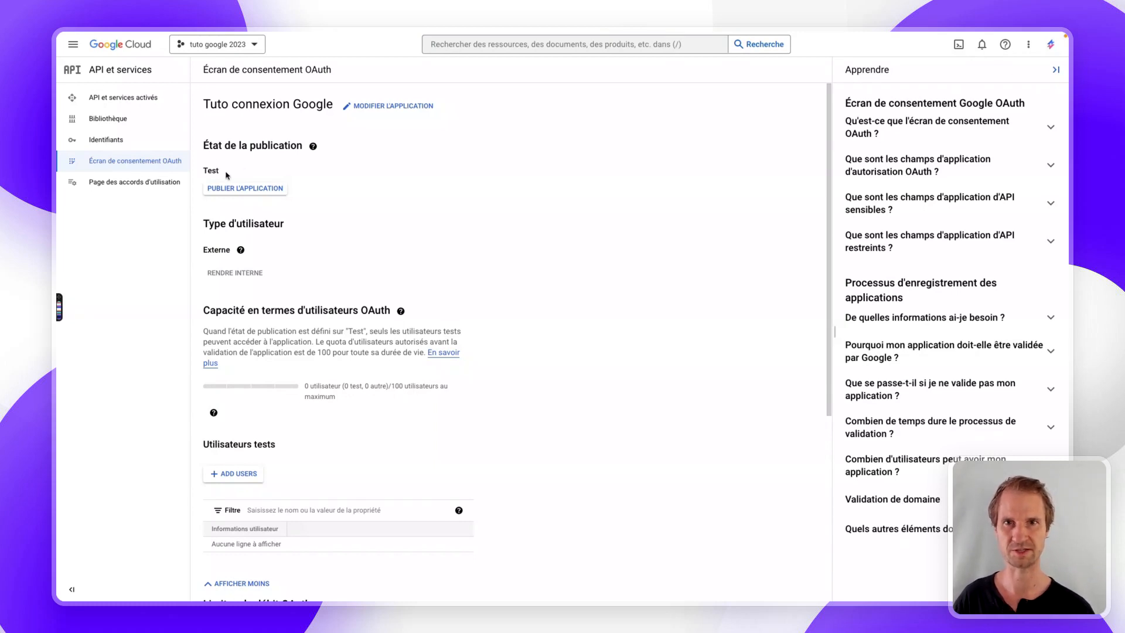
{"action": "left_click", "coordinate": [128, 167]}
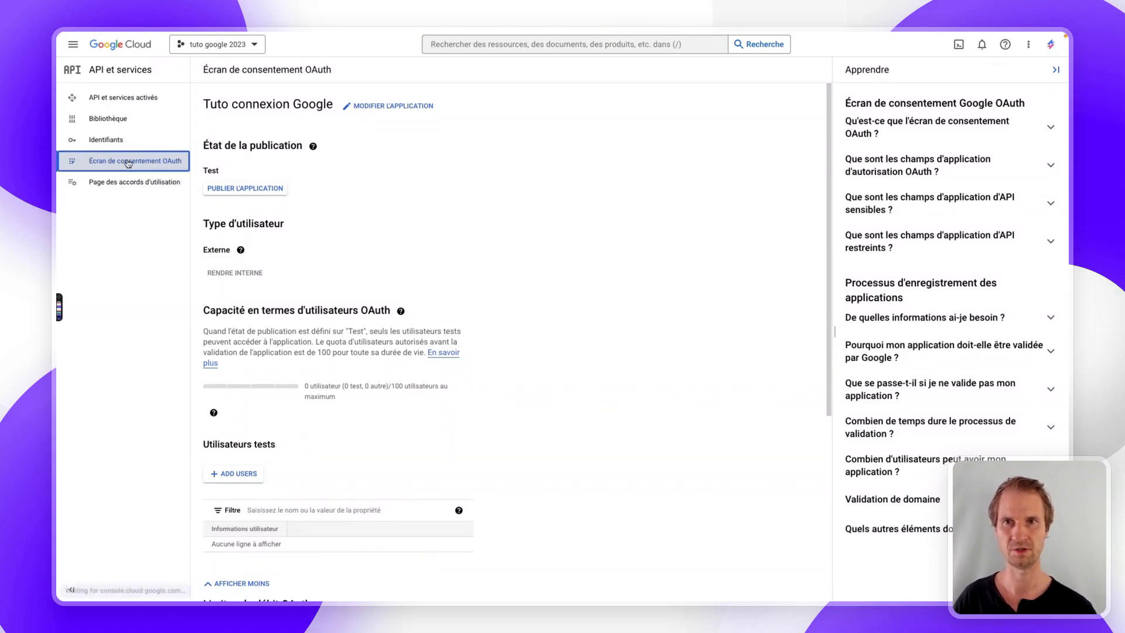
{"action": "left_click", "coordinate": [106, 143]}
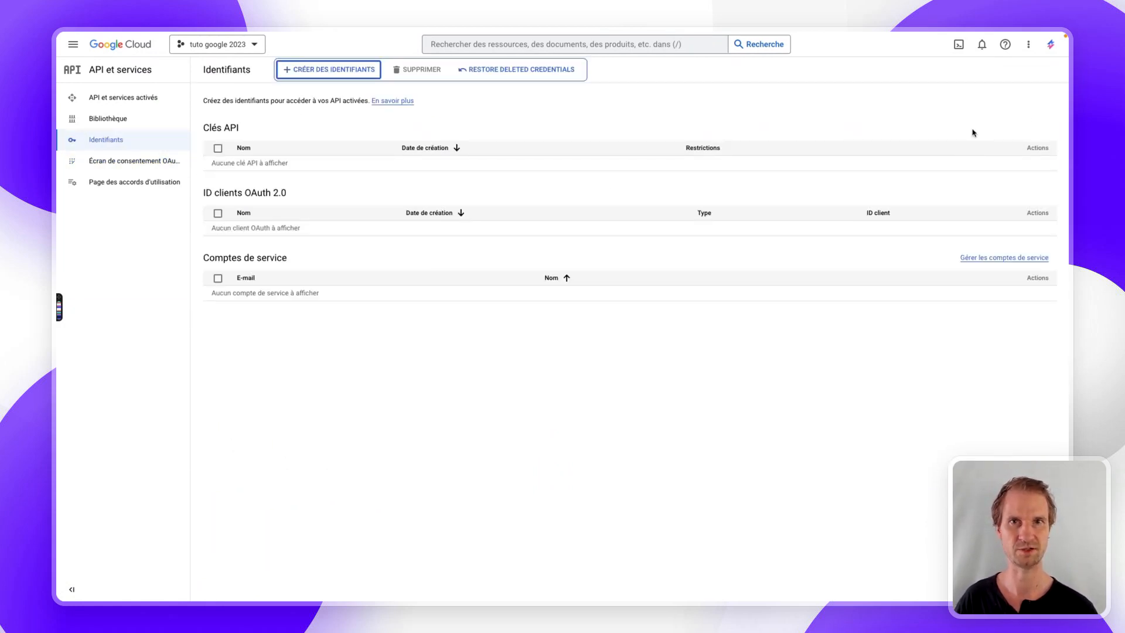
- Start an OAuth client ID of type Application Web named 'tuto connexion google'
{"action": "left_click", "coordinate": [304, 68]}
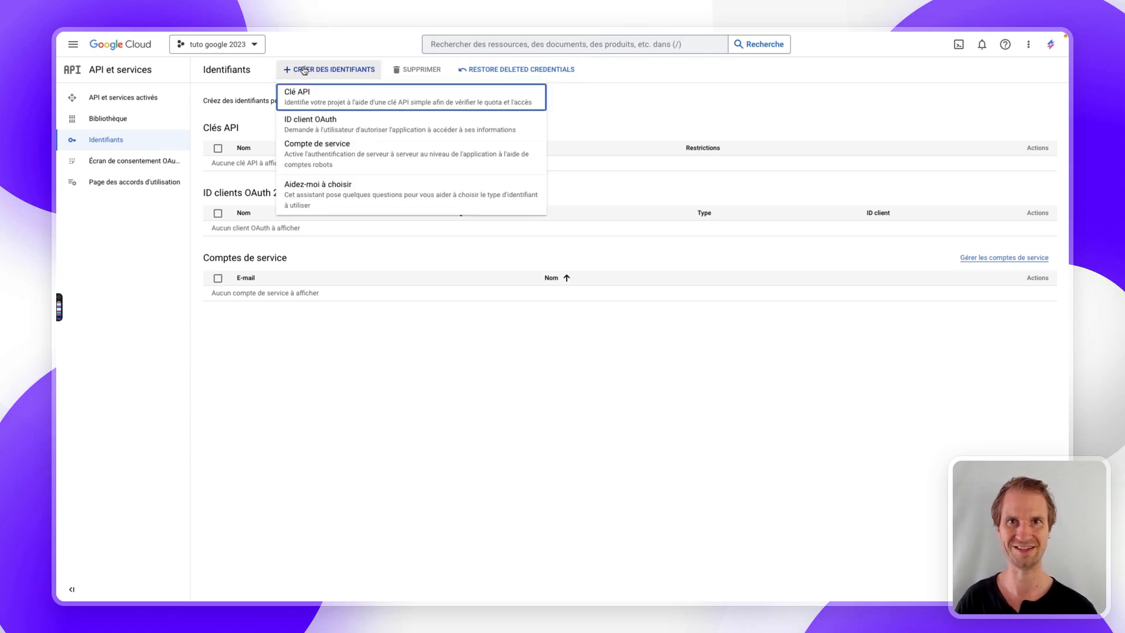
{"action": "left_click", "coordinate": [310, 115]}
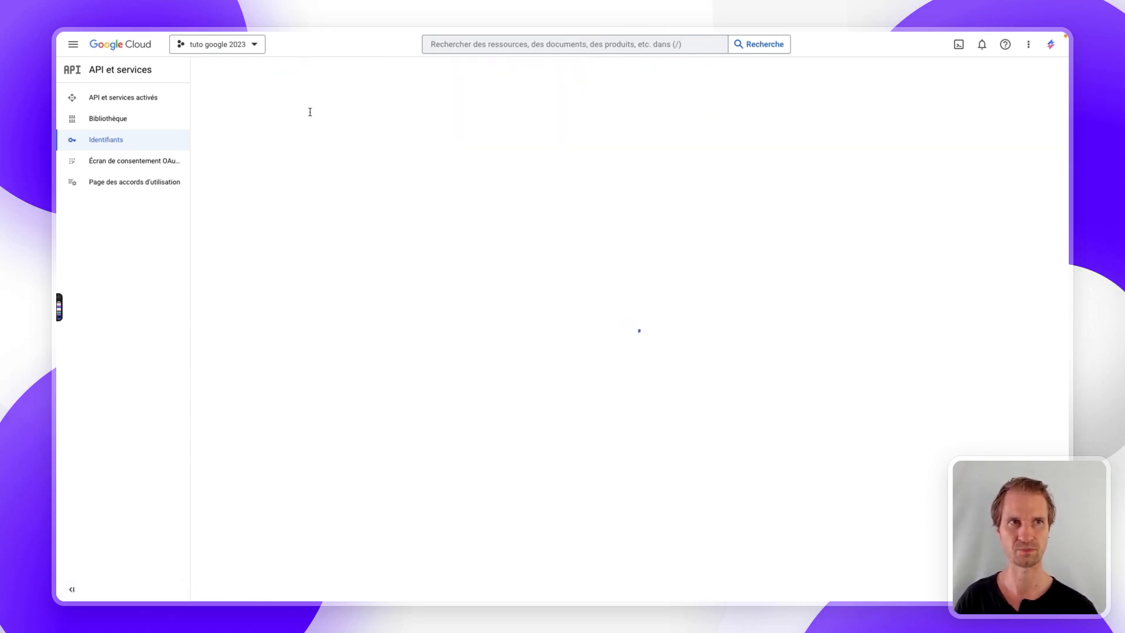
{"action": "left_click", "coordinate": [266, 158]}
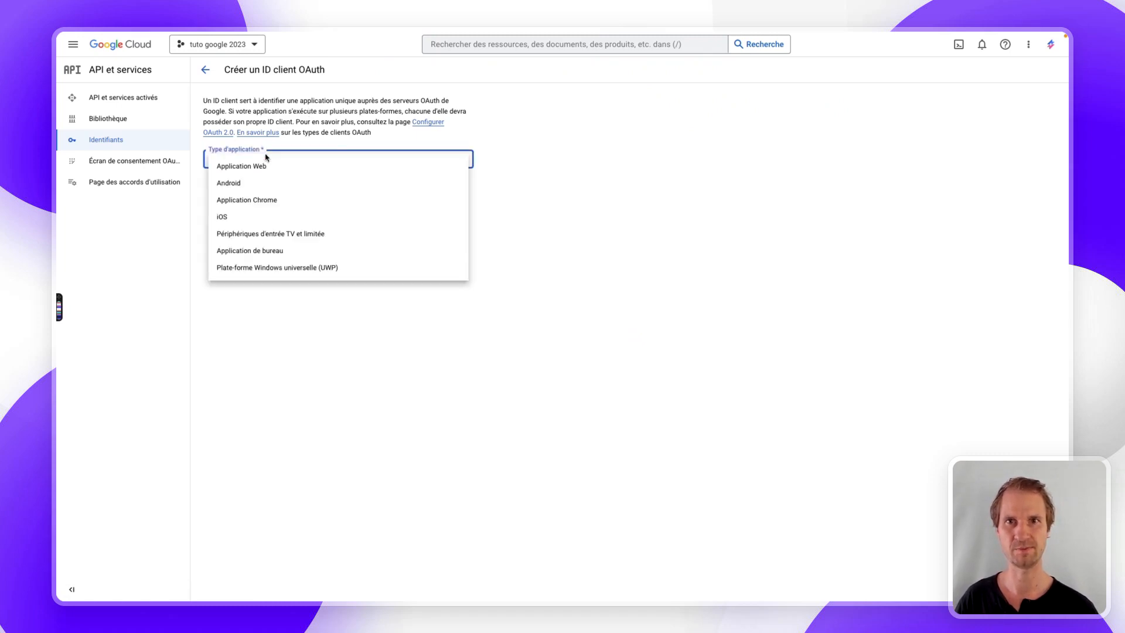
{"action": "left_click", "coordinate": [239, 170]}
{"action": "left_click", "coordinate": [252, 188]}
{"action": "key", "text": "ctrl+a"}
{"action": "type", "text": "t"}
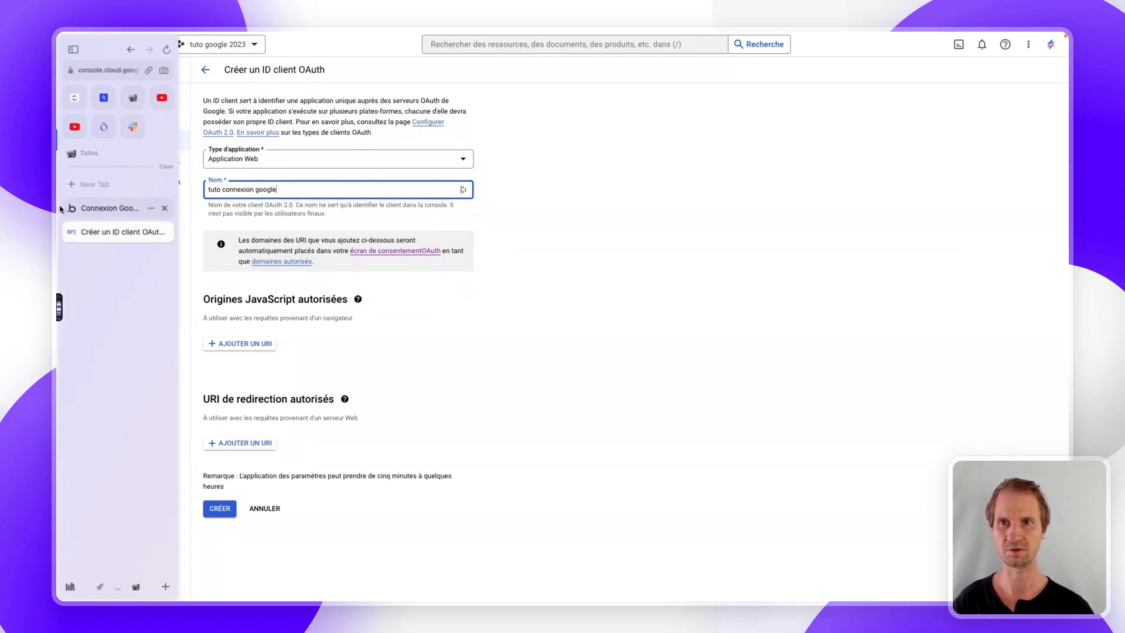
{"action": "left_click", "coordinate": [91, 210]}
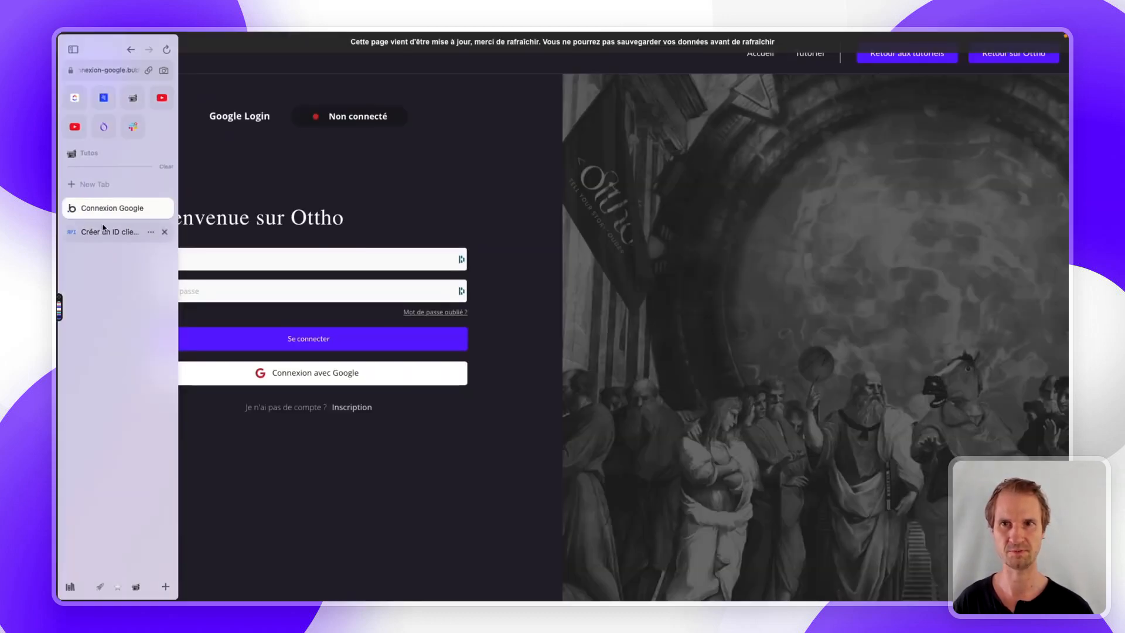
- Reopen the tuto-connexion-google Bubble editor and show its Installed Plugins page
{"action": "left_click", "coordinate": [101, 190]}
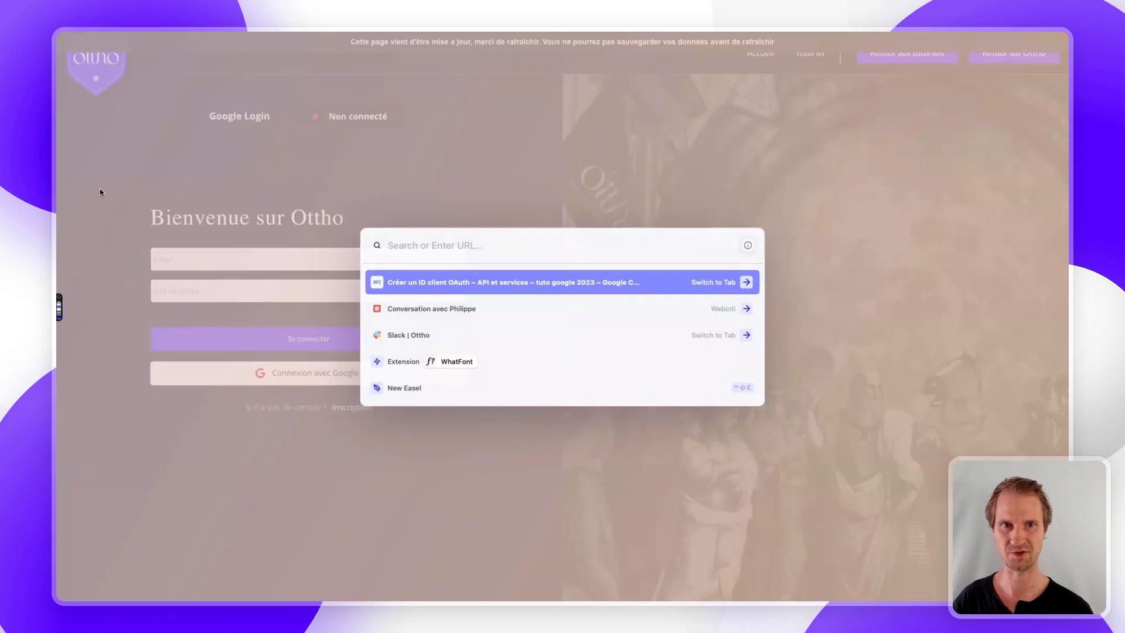
{"action": "type", "text": "tuto"}
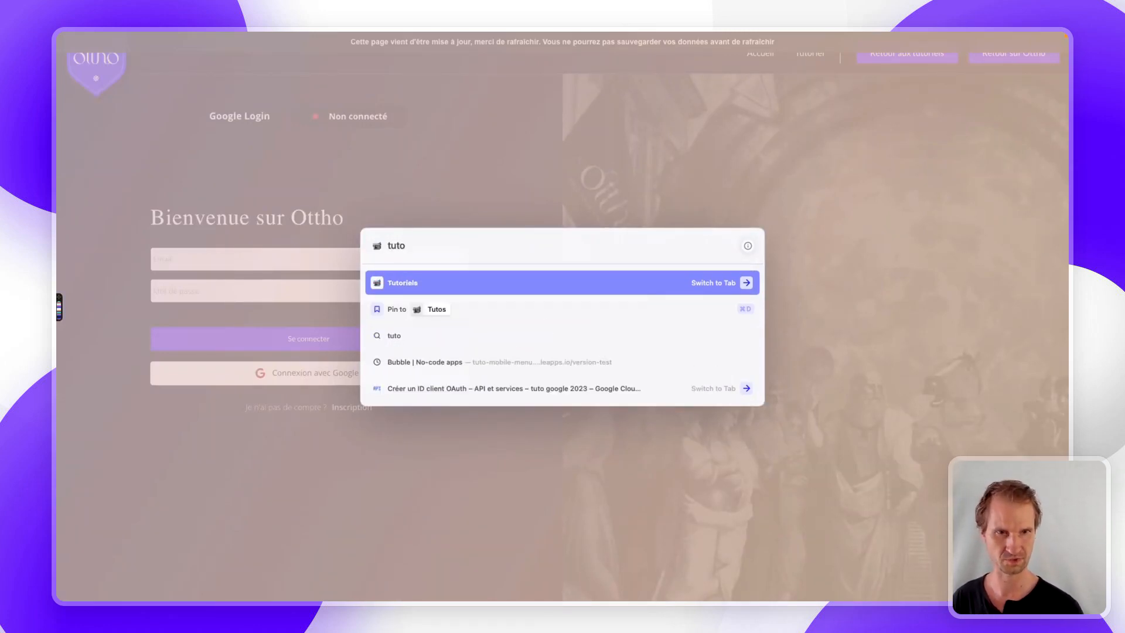
{"action": "type", "text": "-conn"}
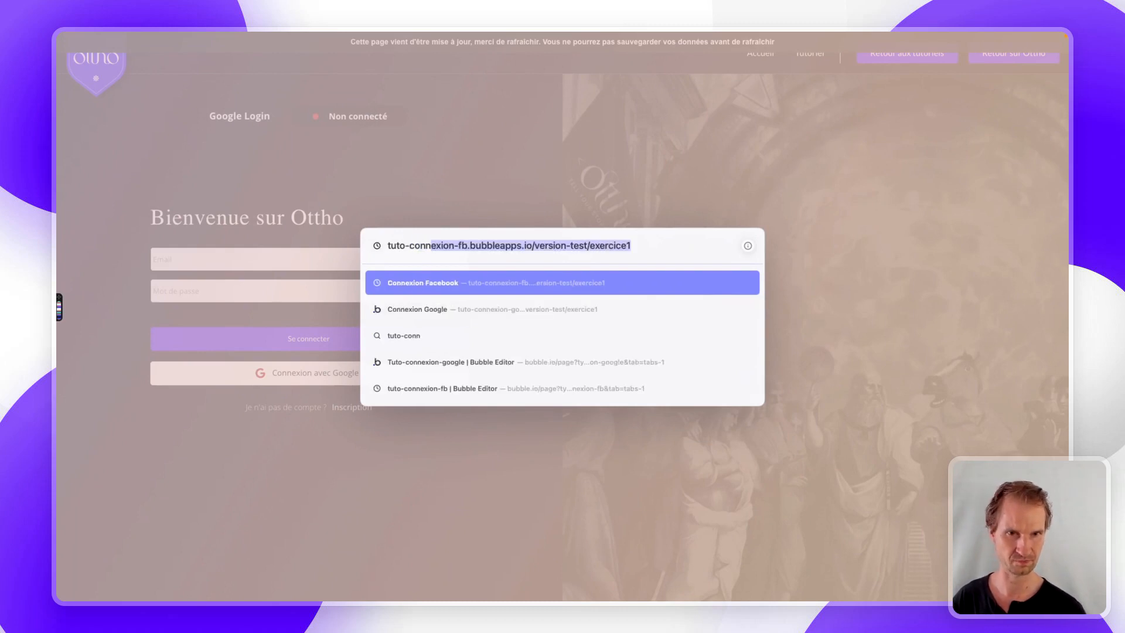
{"action": "key", "text": "Down"}
{"action": "key", "text": "Down"}
{"action": "key", "text": "Down"}
{"action": "key", "text": "Return"}
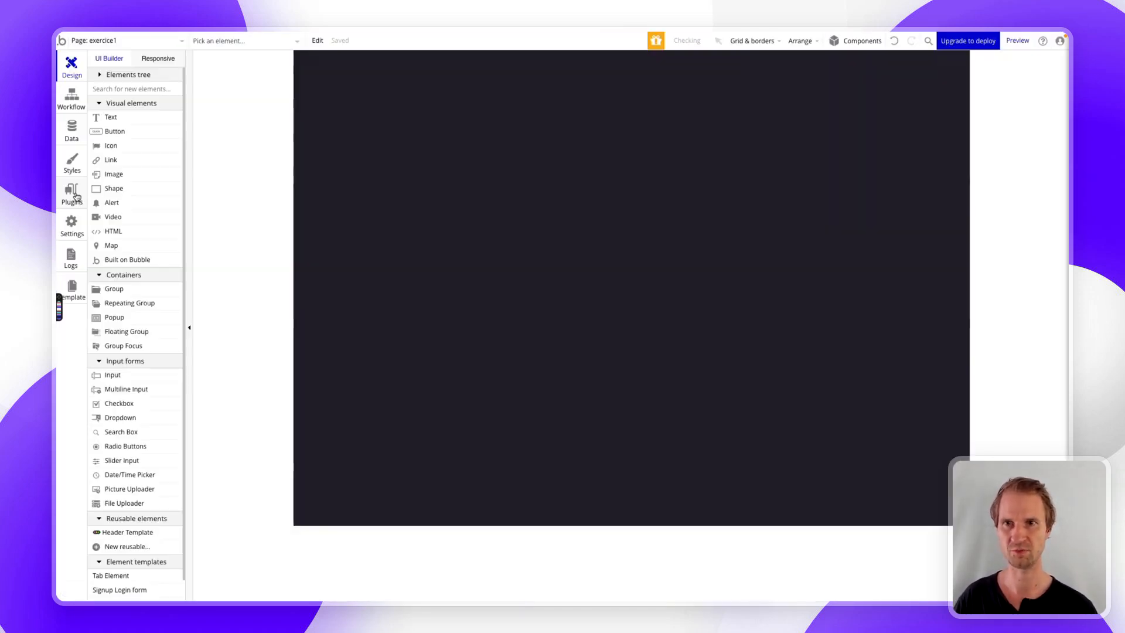
{"action": "left_click", "coordinate": [73, 193]}
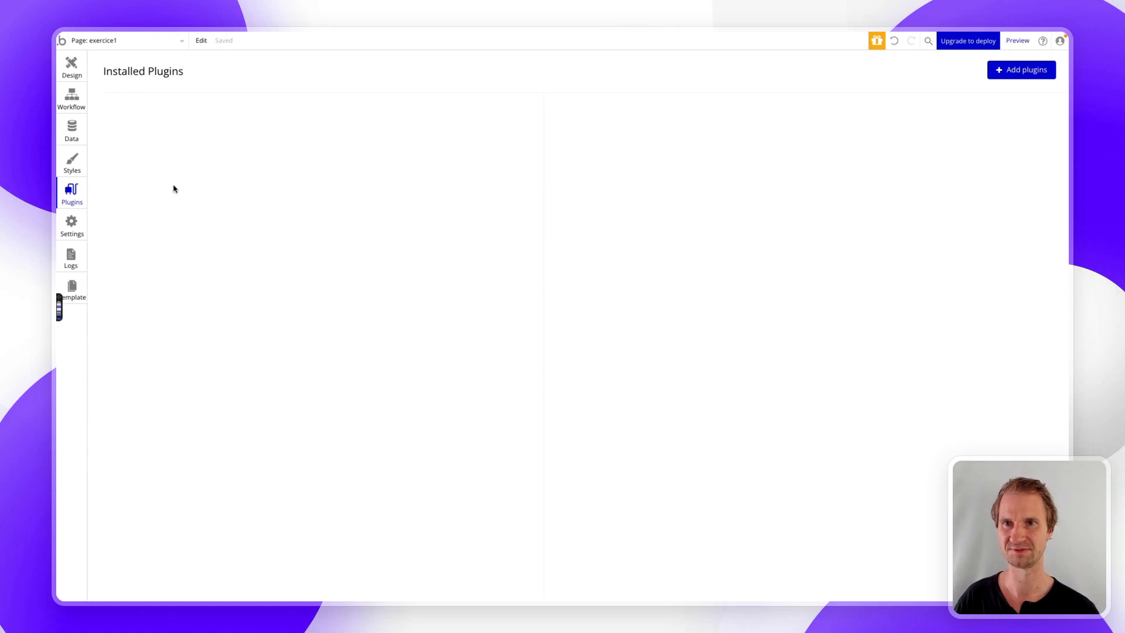
- Inspect the Google plugin's redirect URL in developer tools and select the /api/1.1/oauth_redirect address
{"action": "left_click", "coordinate": [78, 171]}
{"action": "left_click", "coordinate": [74, 190]}
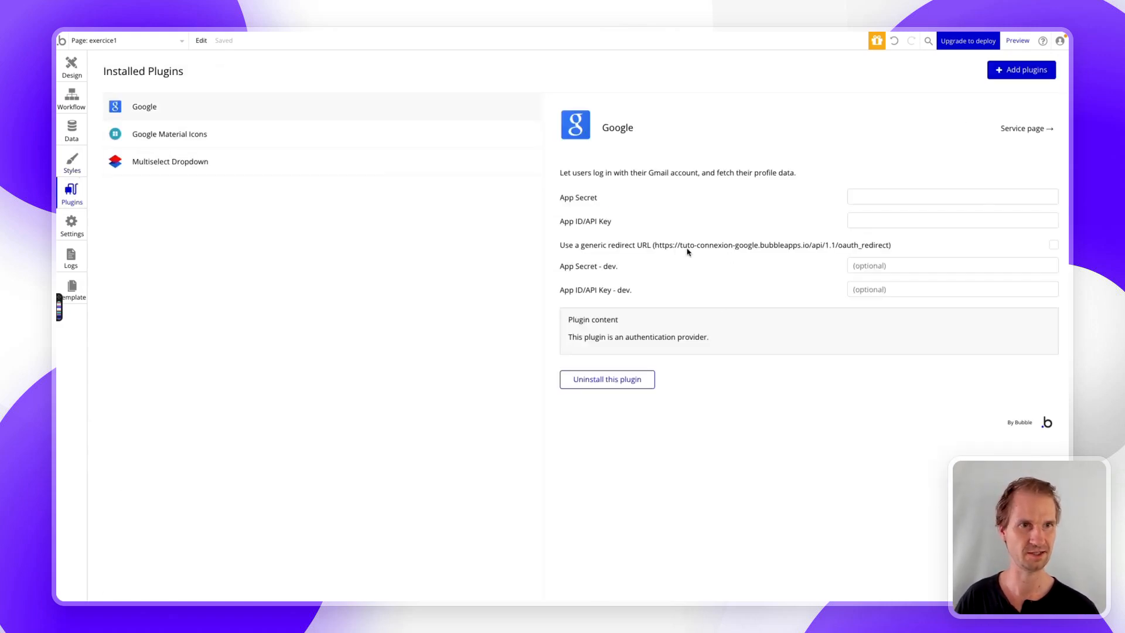
{"action": "right_click", "coordinate": [789, 248]}
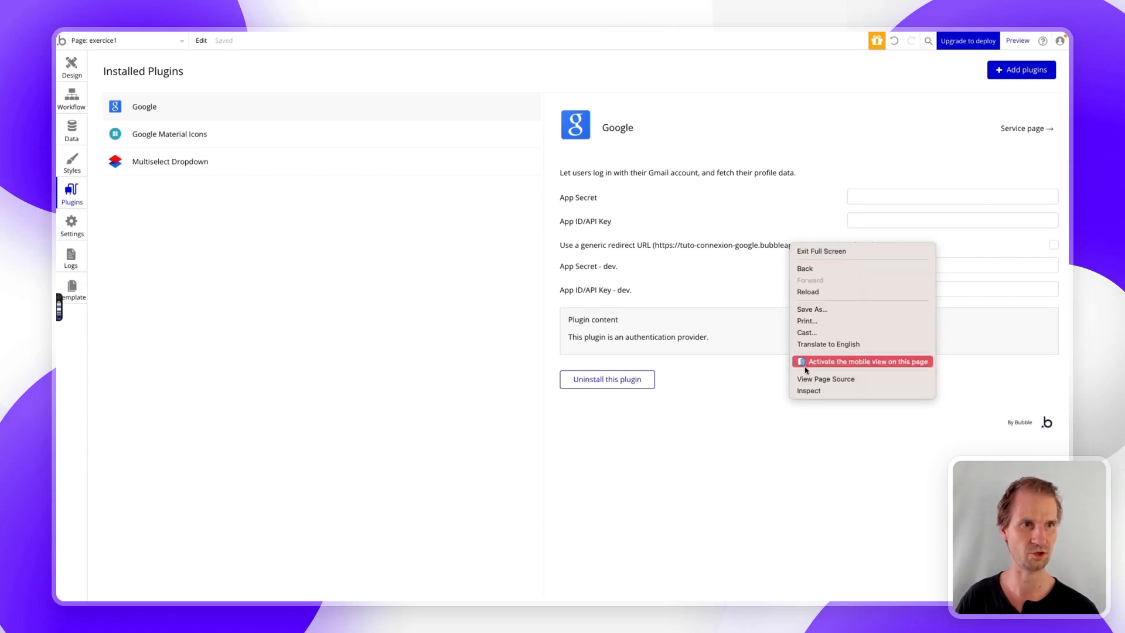
{"action": "left_click", "coordinate": [807, 391]}
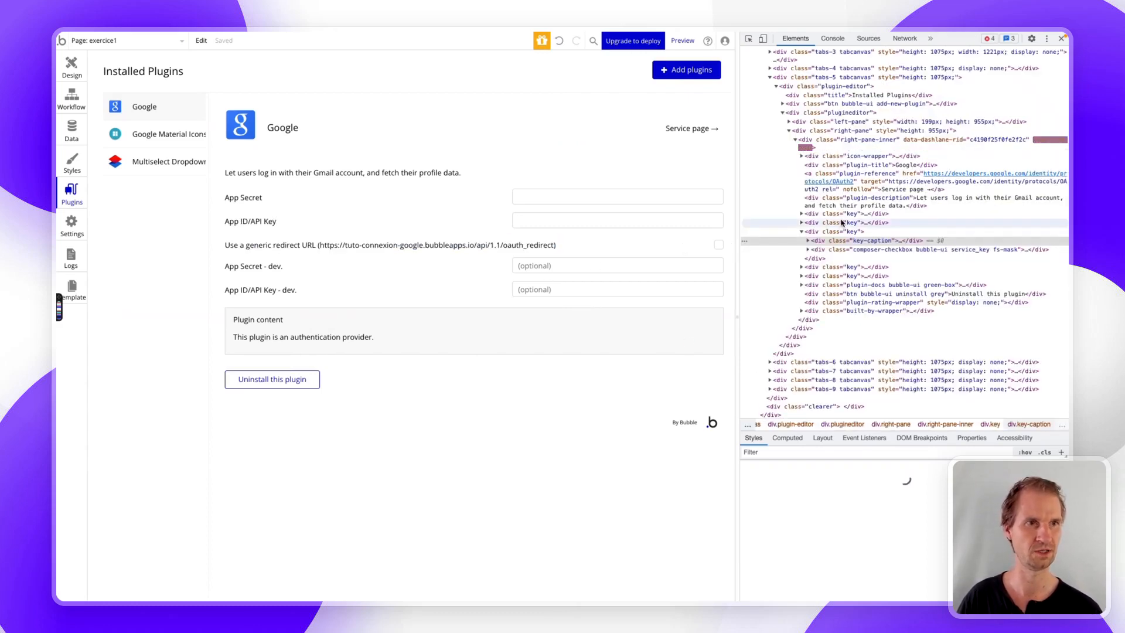
{"action": "left_click", "coordinate": [808, 241]}
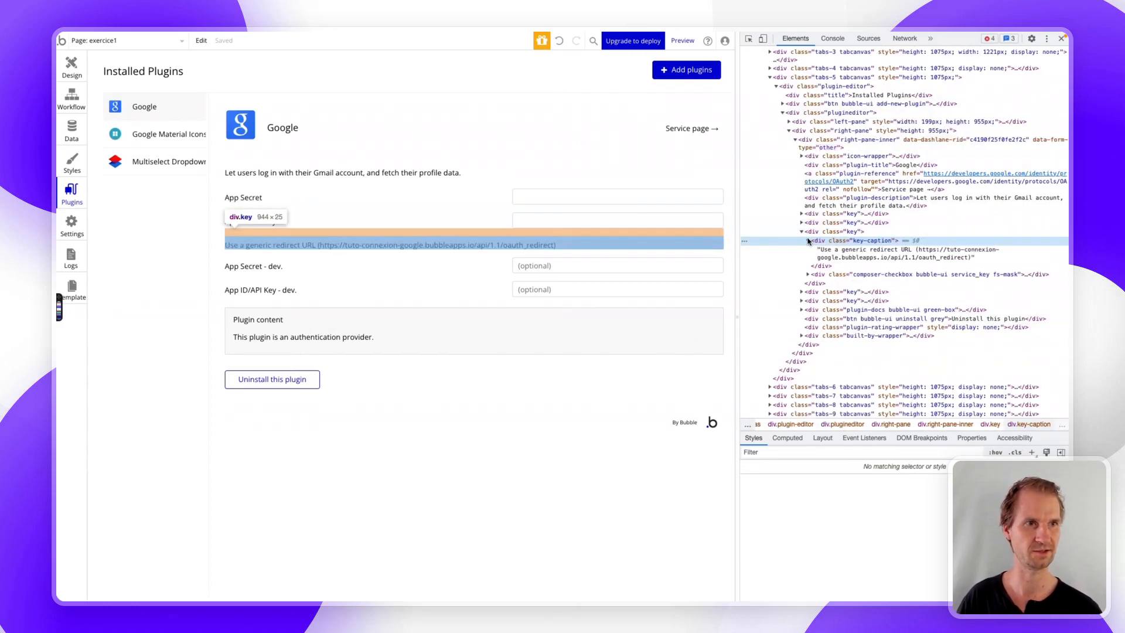
{"action": "double_click", "coordinate": [849, 256]}
{"action": "double_click", "coordinate": [926, 250]}
{"action": "left_click", "coordinate": [922, 251]}
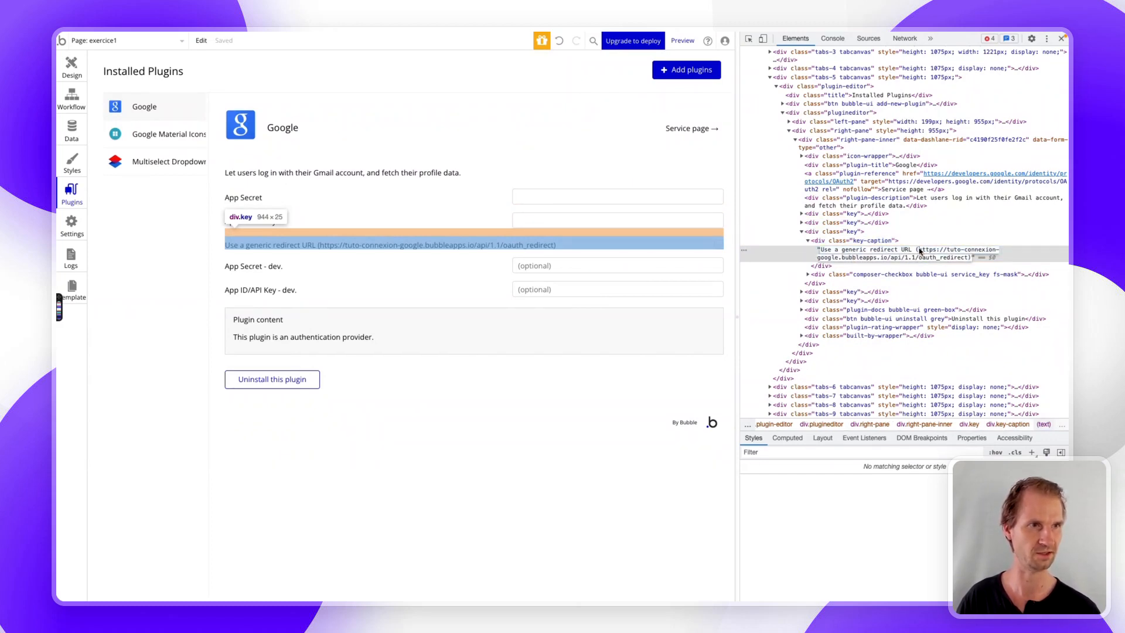
{"action": "left_click_drag", "start_coordinate": [919, 251], "coordinate": [968, 261]}
{"action": "key", "text": "super+c"}
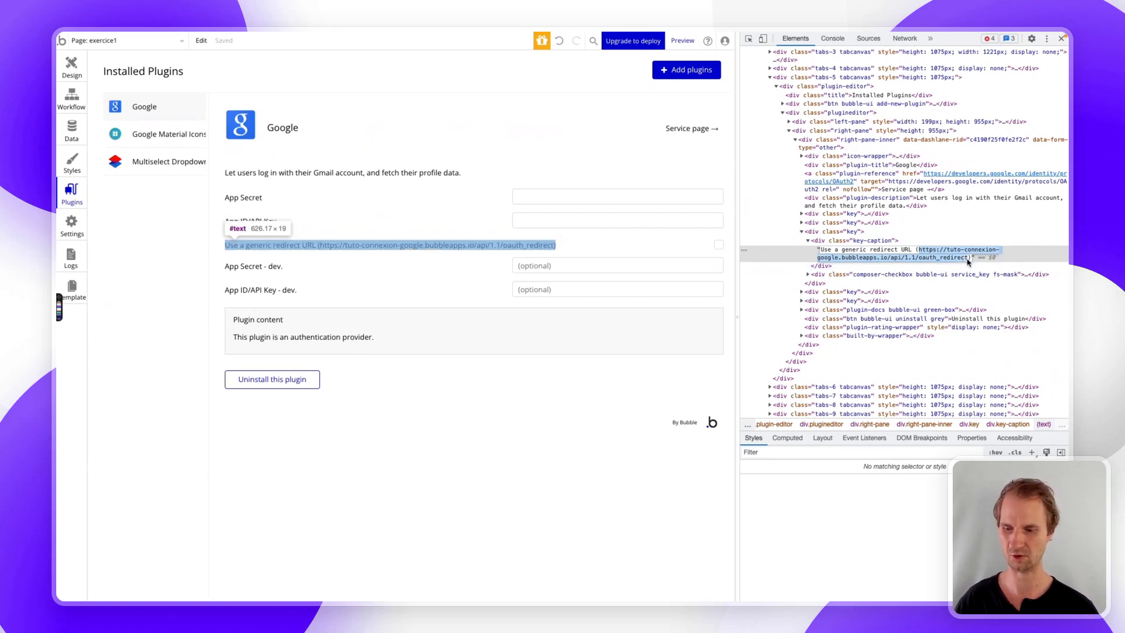
{"action": "mouse_move", "coordinate": [59, 233]}
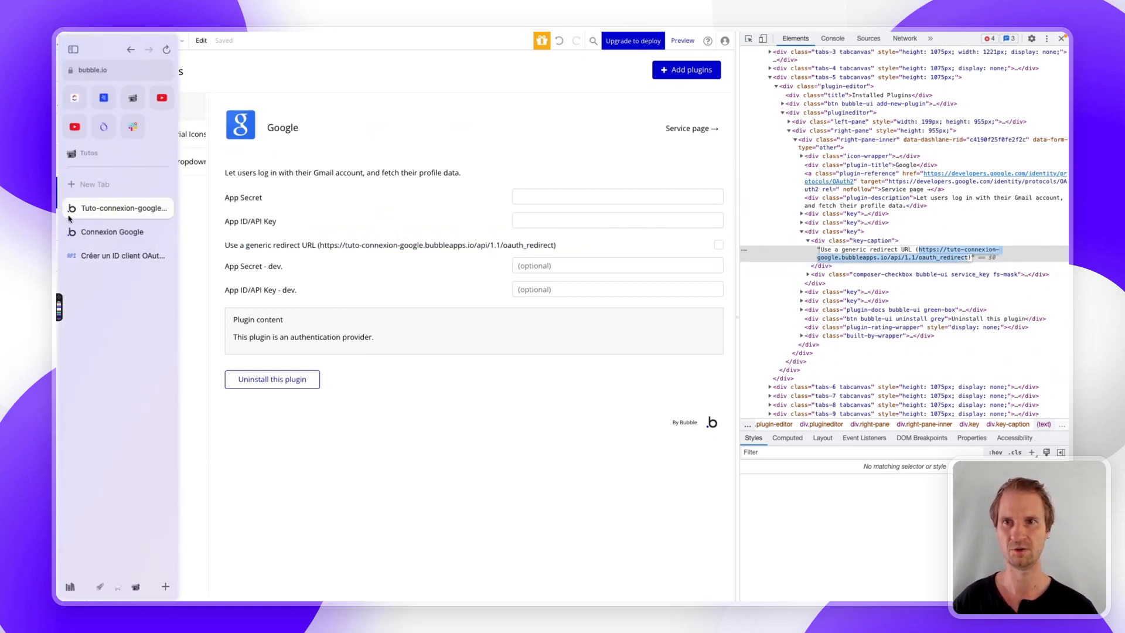
- Add Bubble's oauth_redirect URL as an authorized redirect URI and create the OAuth client
{"action": "left_click", "coordinate": [98, 256]}
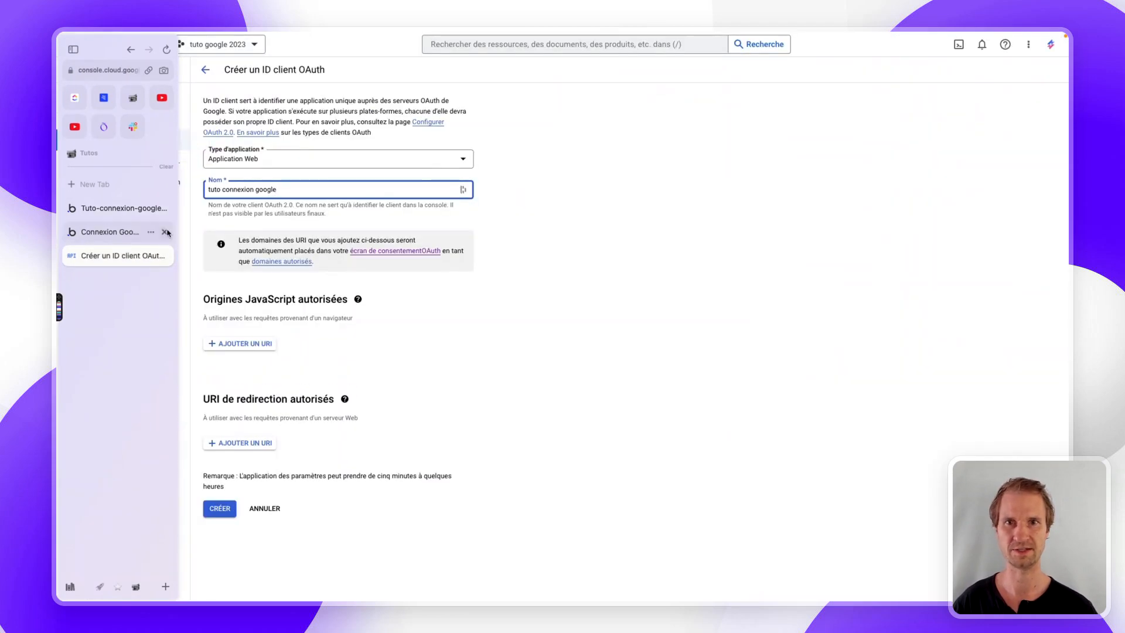
{"action": "left_click", "coordinate": [262, 444]}
{"action": "key", "text": "super+v"}
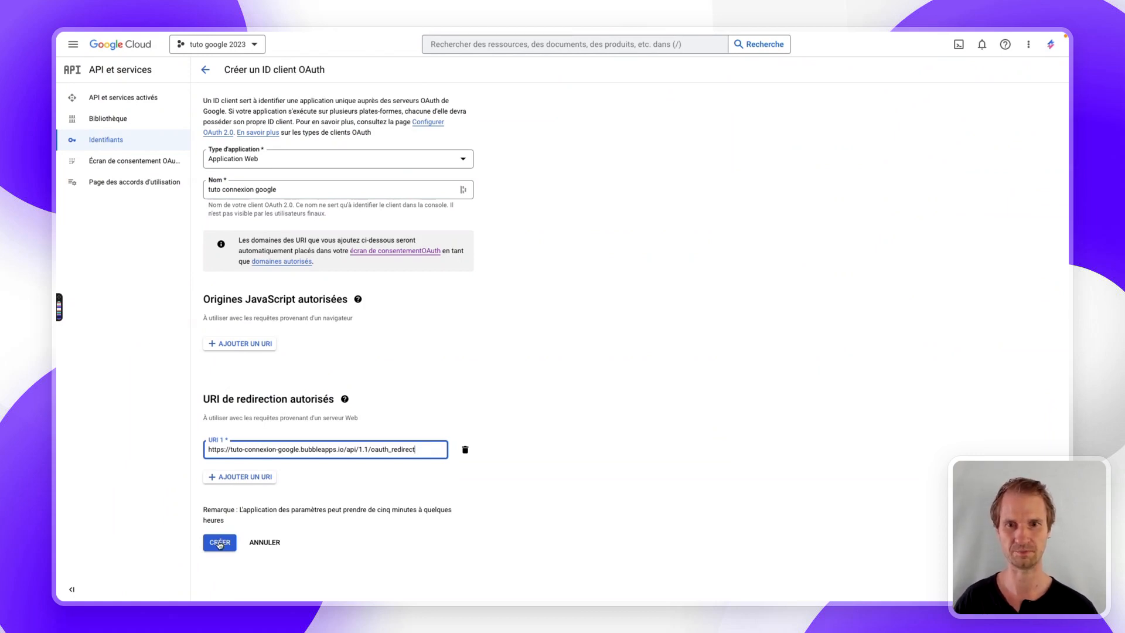
{"action": "key", "text": "Return"}
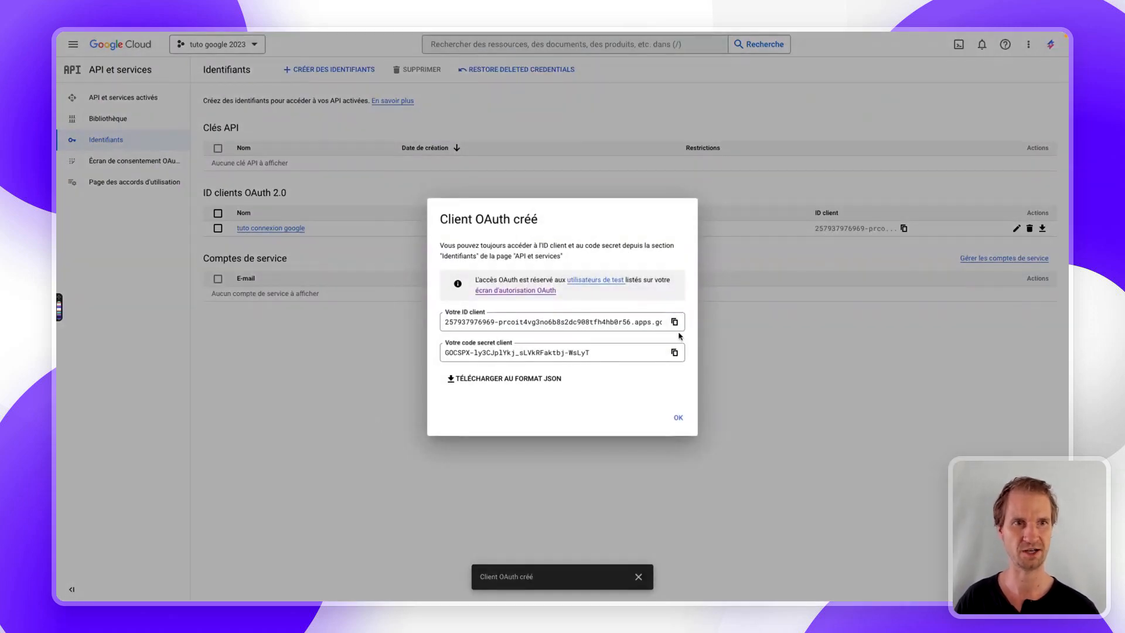
- Paste the new client ID into the Google plugin's App ID/API Key and dev key fields
{"action": "left_click", "coordinate": [674, 322]}
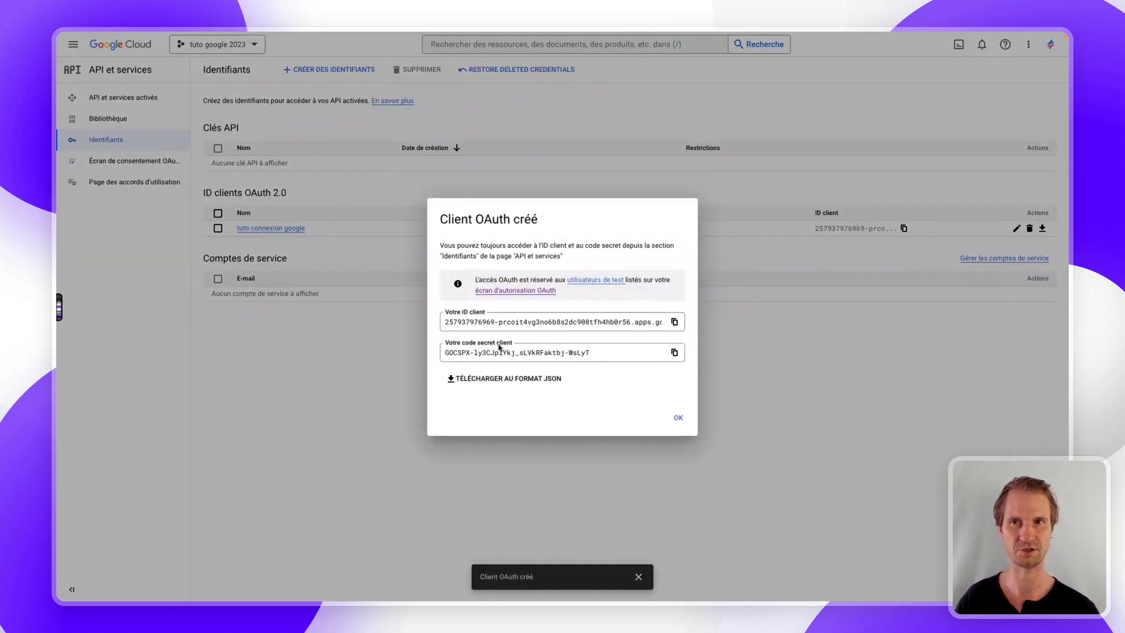
{"action": "mouse_move", "coordinate": [57, 177]}
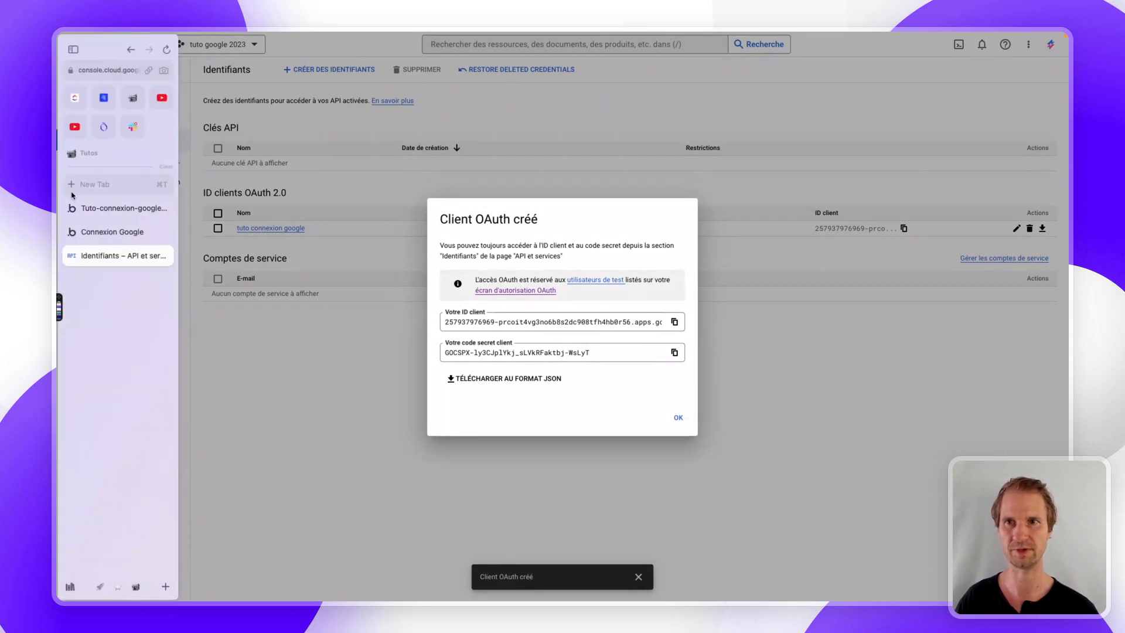
{"action": "left_click", "coordinate": [108, 208]}
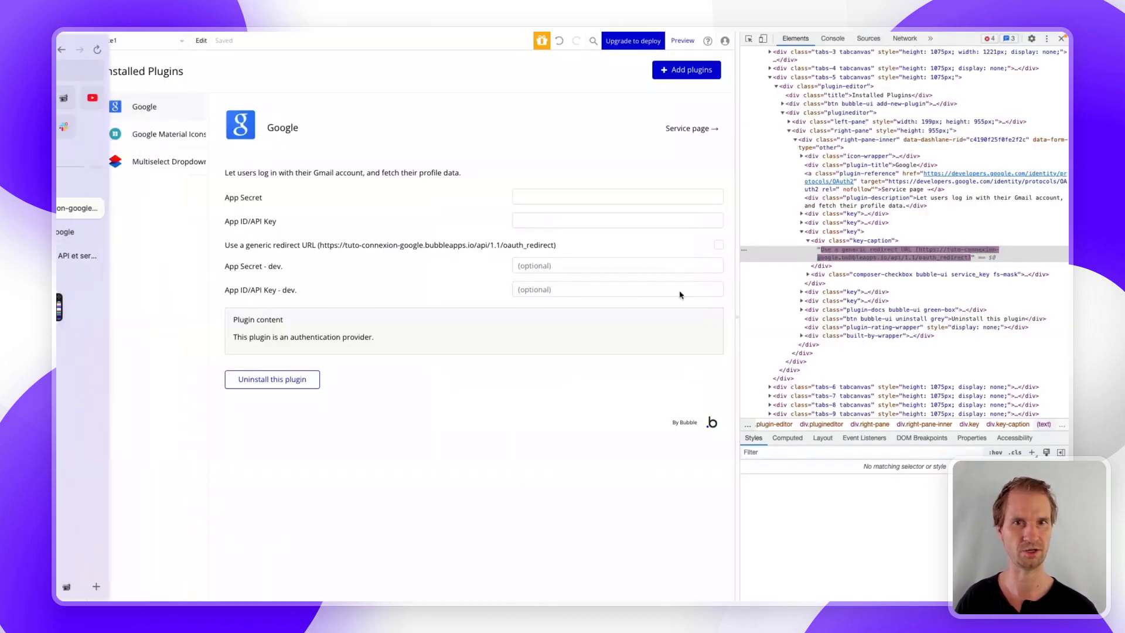
{"action": "mouse_move", "coordinate": [1060, 47]}
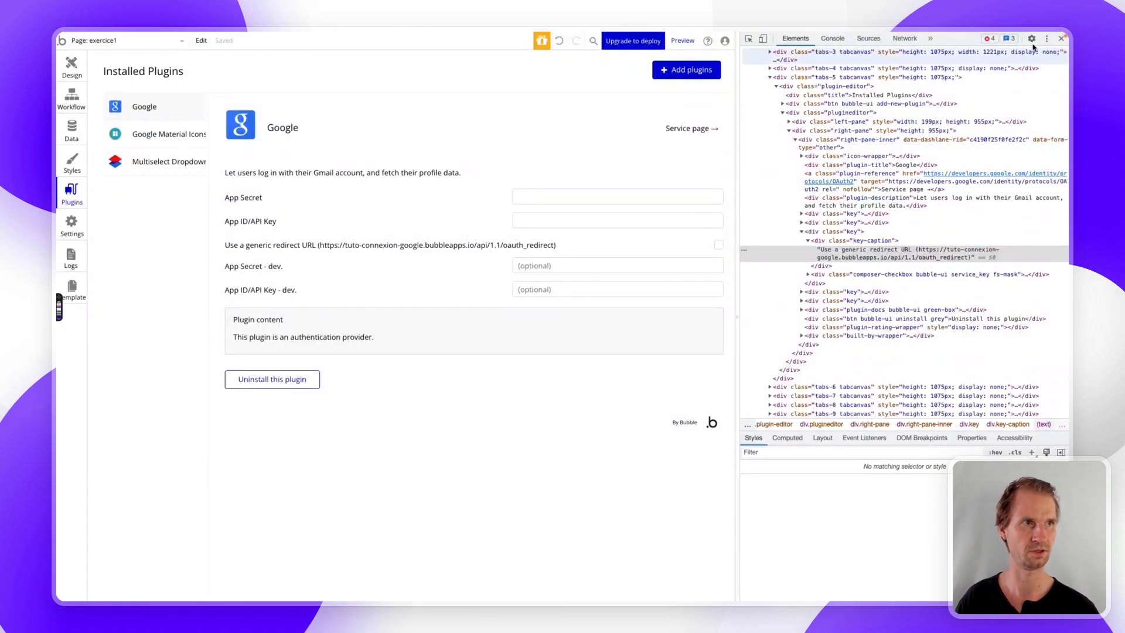
{"action": "left_click", "coordinate": [1063, 38]}
{"action": "left_click", "coordinate": [872, 221]}
{"action": "key", "text": "ctrl+v"}
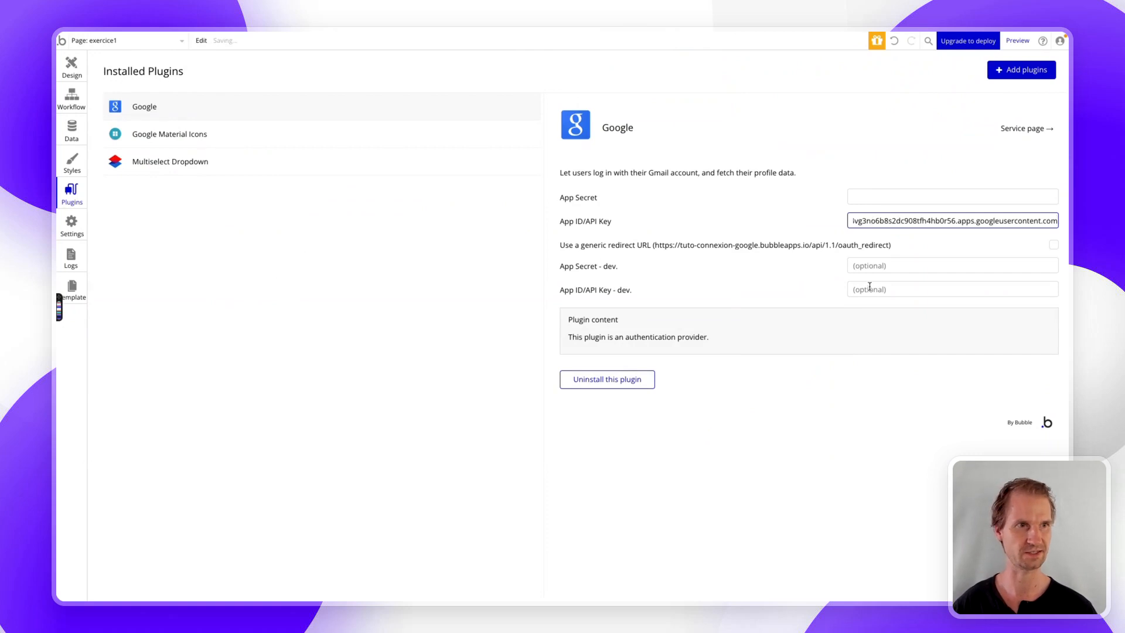
{"action": "left_click", "coordinate": [870, 288]}
{"action": "key", "text": "ctrl+v"}
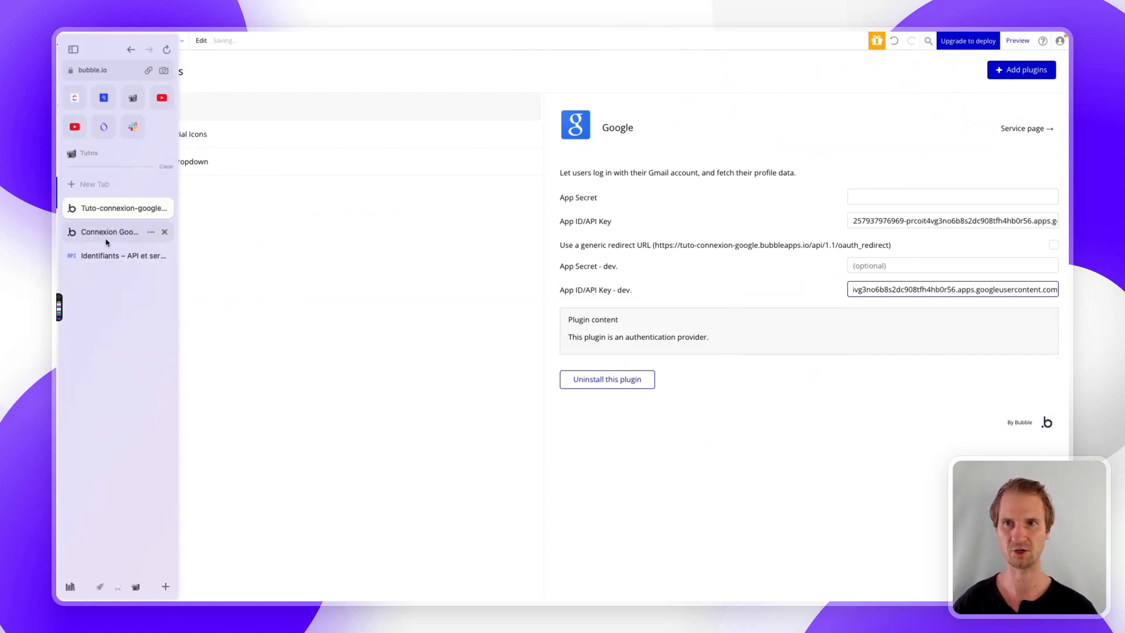
- Paste the client secret into App Secret and its dev field, and enable the generic redirect URL
{"action": "left_click", "coordinate": [97, 255]}
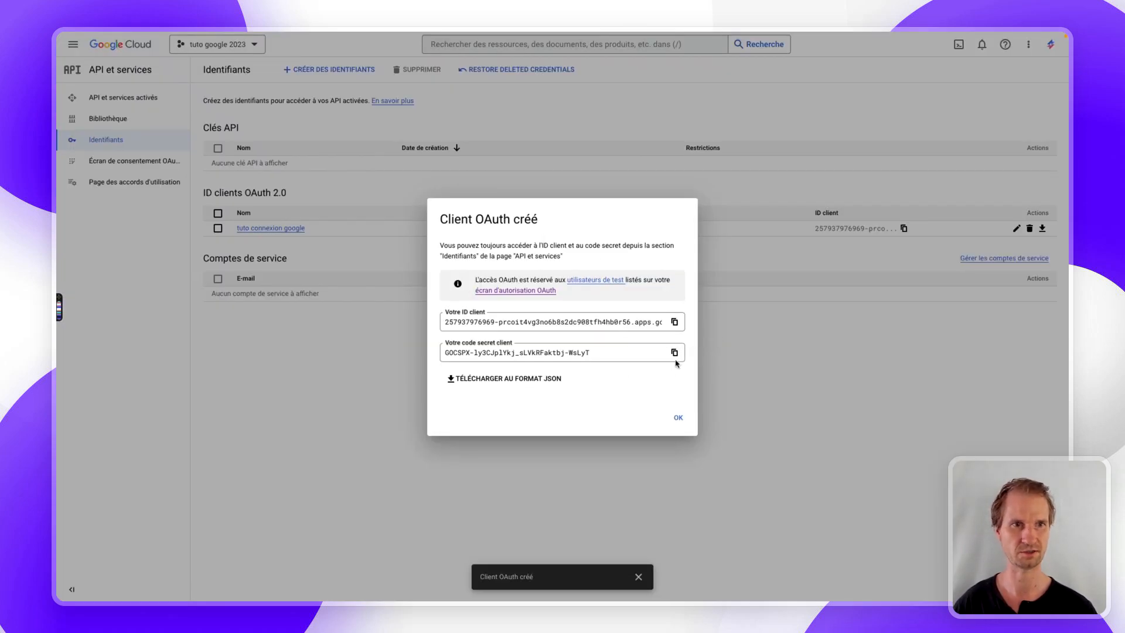
{"action": "left_click", "coordinate": [674, 352]}
{"action": "mouse_move", "coordinate": [62, 220]}
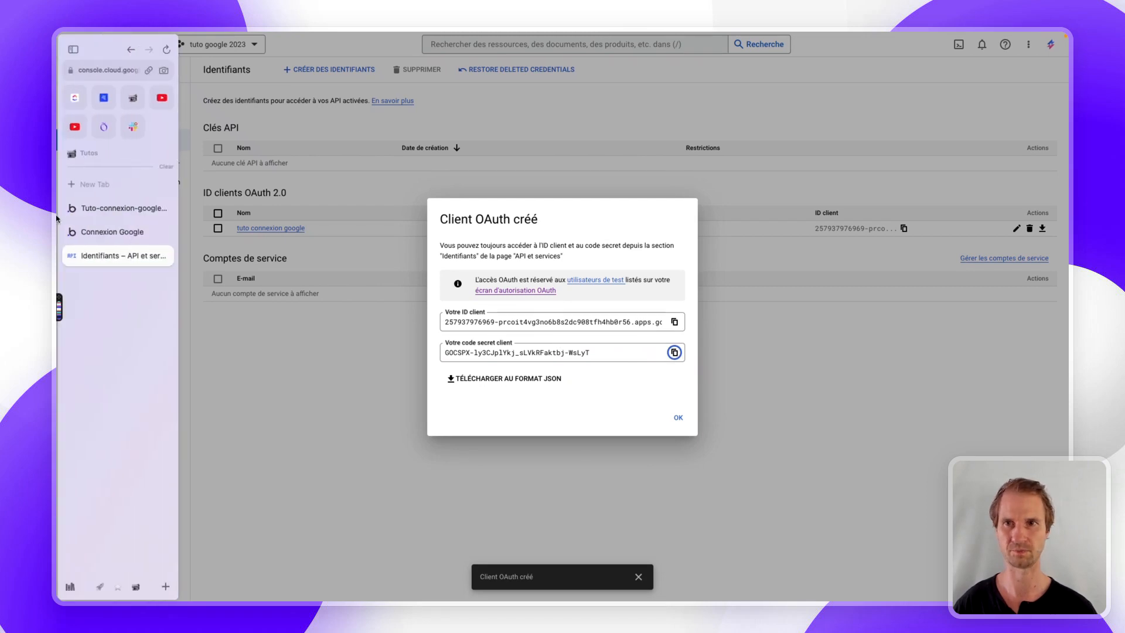
{"action": "left_click", "coordinate": [105, 207]}
{"action": "left_click", "coordinate": [933, 202]}
{"action": "key", "text": "ctrl+v"}
{"action": "left_click", "coordinate": [883, 265]}
{"action": "key", "text": "ctrl+v"}
{"action": "left_click", "coordinate": [772, 221]}
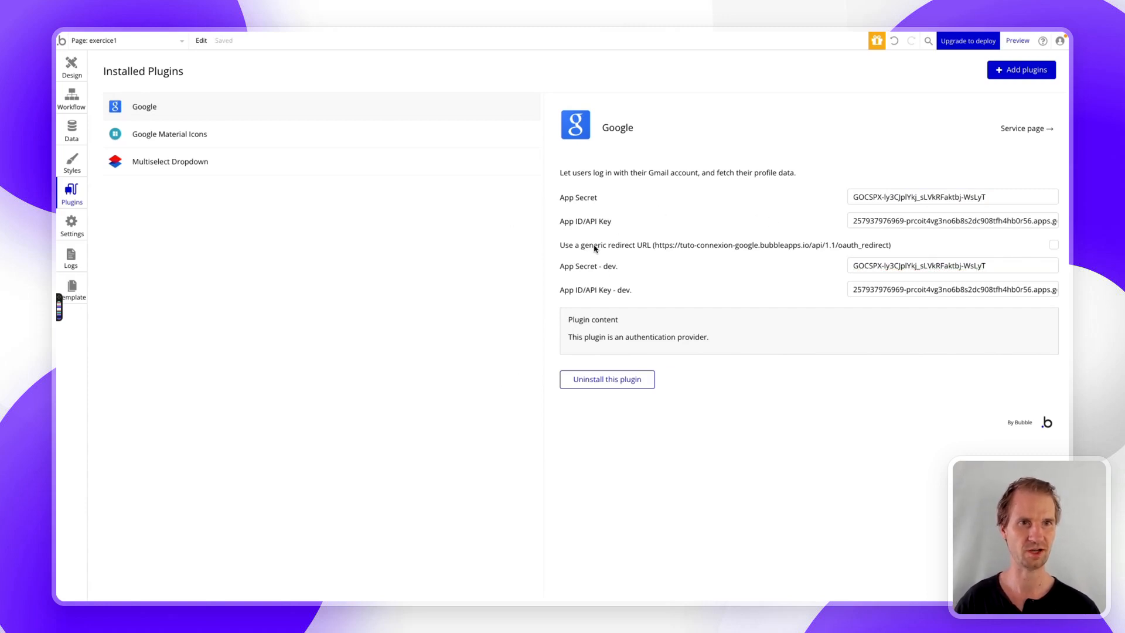
{"action": "left_click", "coordinate": [1054, 247]}
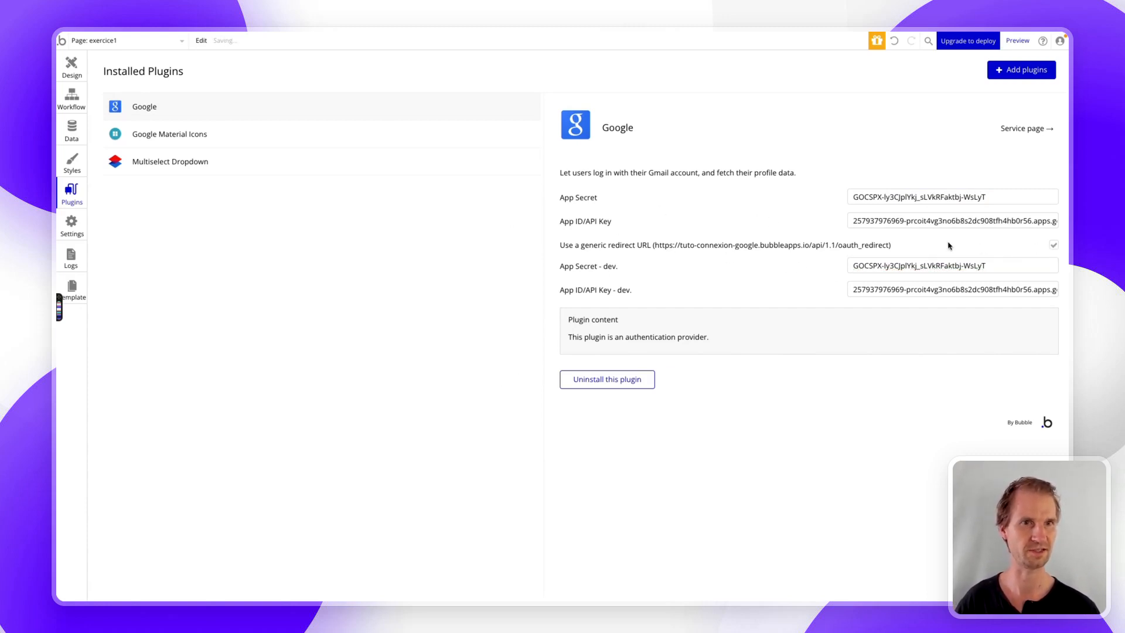
- Find Group LOGIN, select its Connexion avec Google group, and create a click workflow for it
{"action": "left_click", "coordinate": [71, 98]}
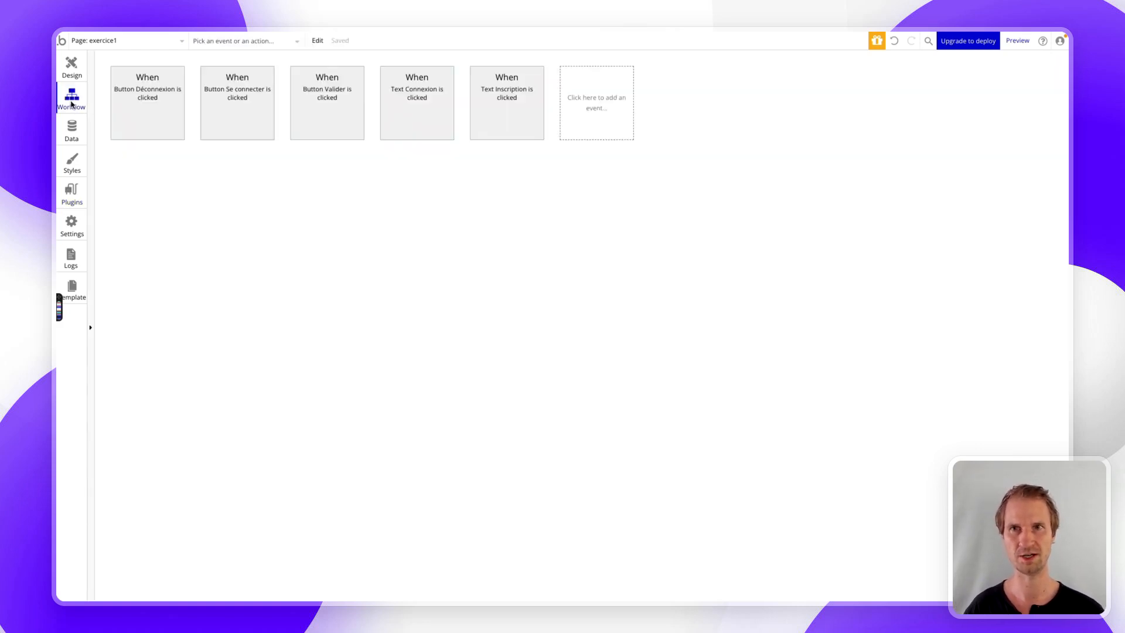
{"action": "left_click", "coordinate": [72, 65]}
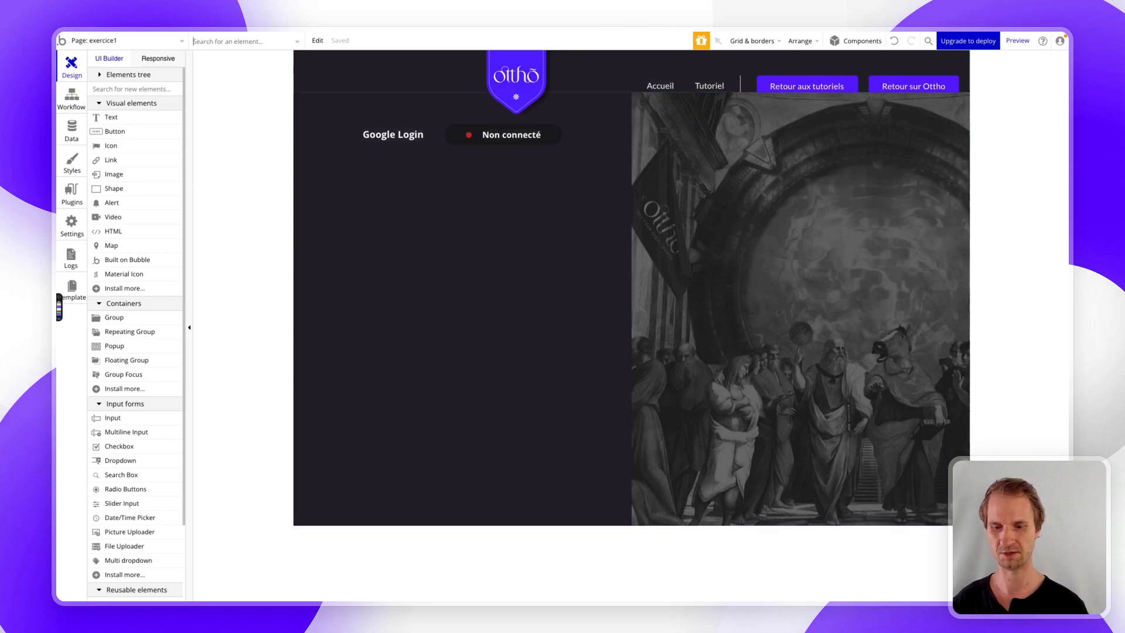
{"action": "left_click", "coordinate": [255, 44]}
{"action": "type", "text": "log"}
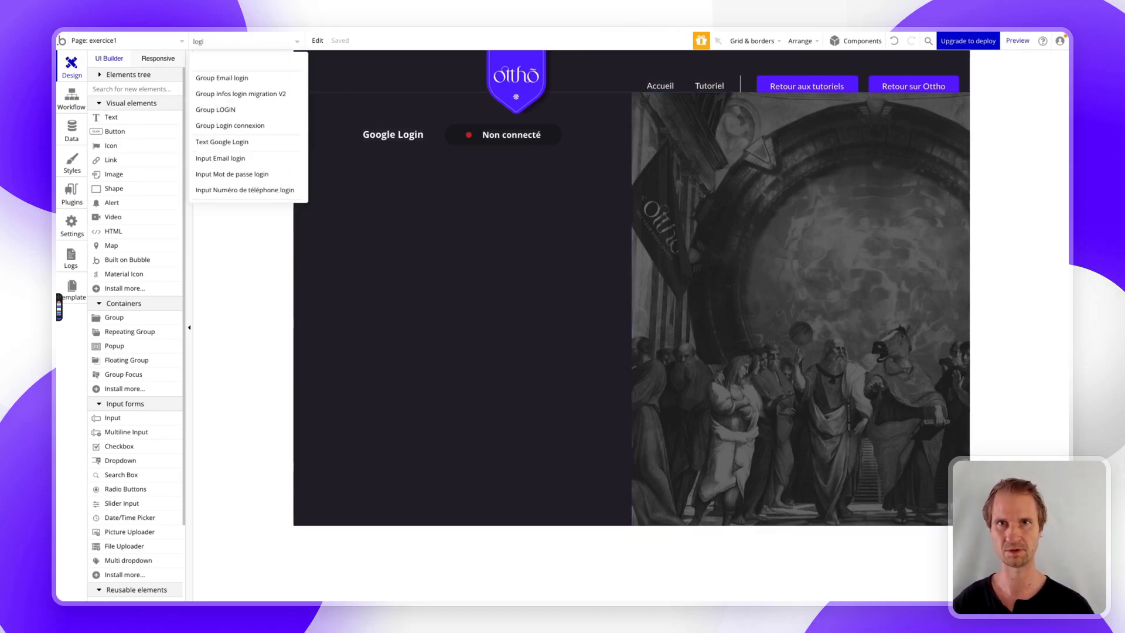
{"action": "left_click", "coordinate": [244, 109]}
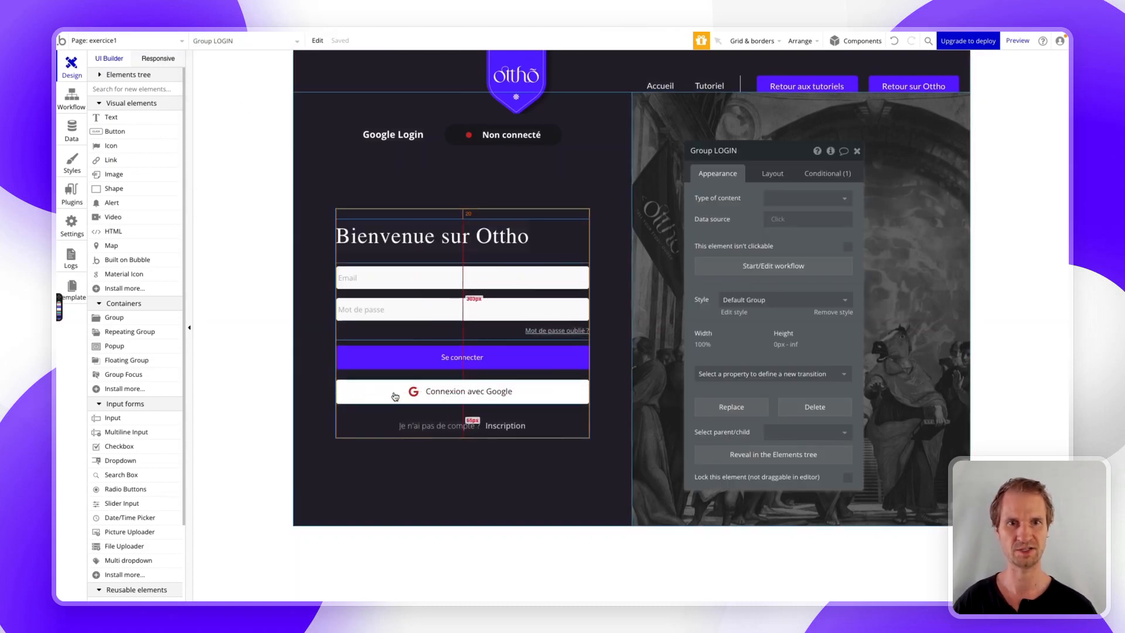
{"action": "left_click", "coordinate": [392, 393]}
{"action": "left_click", "coordinate": [756, 264]}
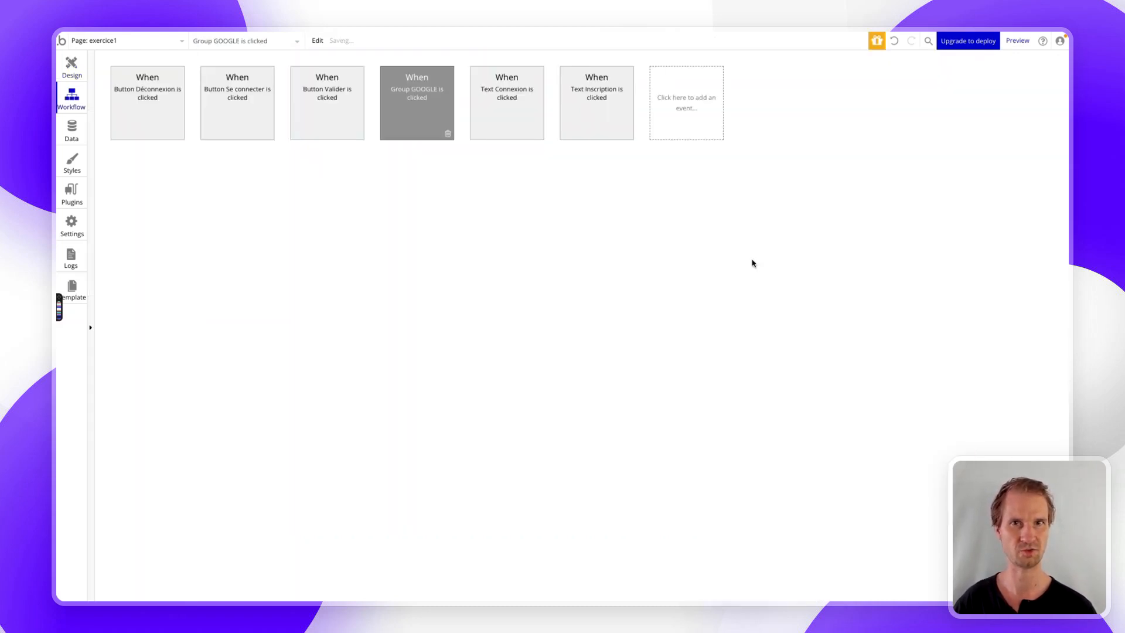
- Add a 'Sign up/login with a social network' action using Google as the OAuth provider
{"action": "left_click", "coordinate": [181, 173]}
{"action": "type", "text": "sign"}
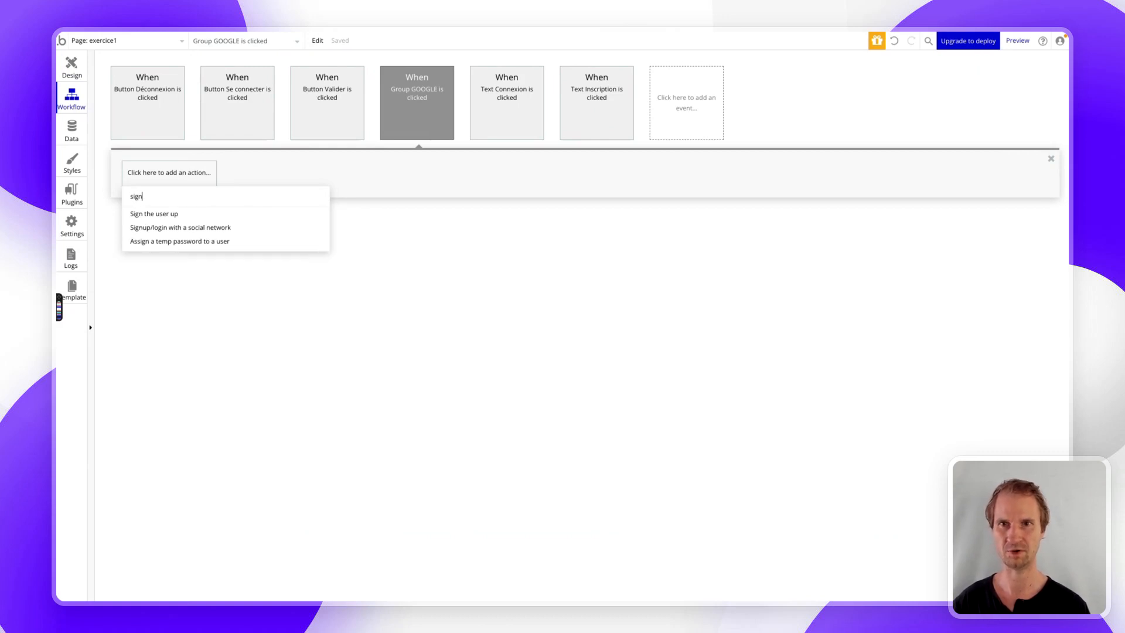
{"action": "left_click", "coordinate": [167, 229]}
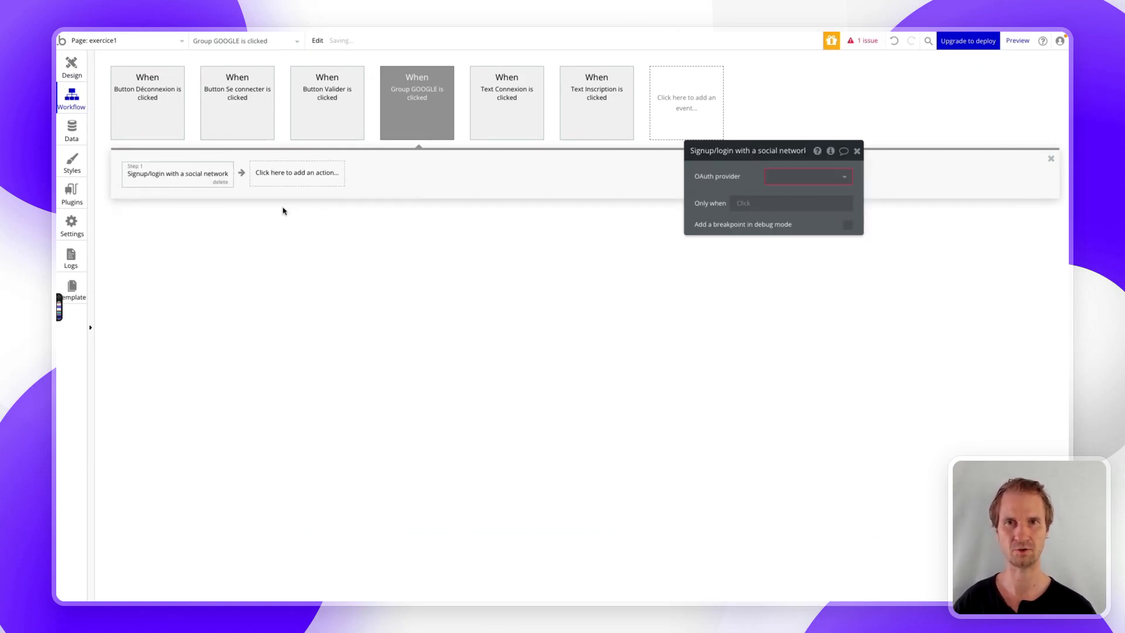
{"action": "left_click", "coordinate": [783, 175]}
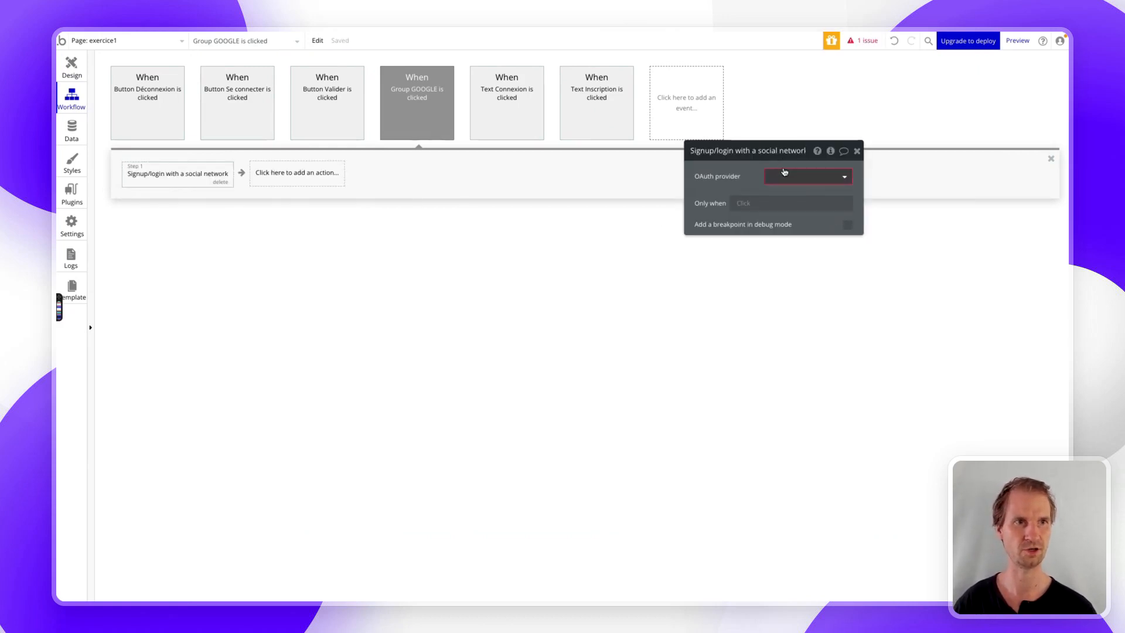
{"action": "left_click", "coordinate": [779, 194]}
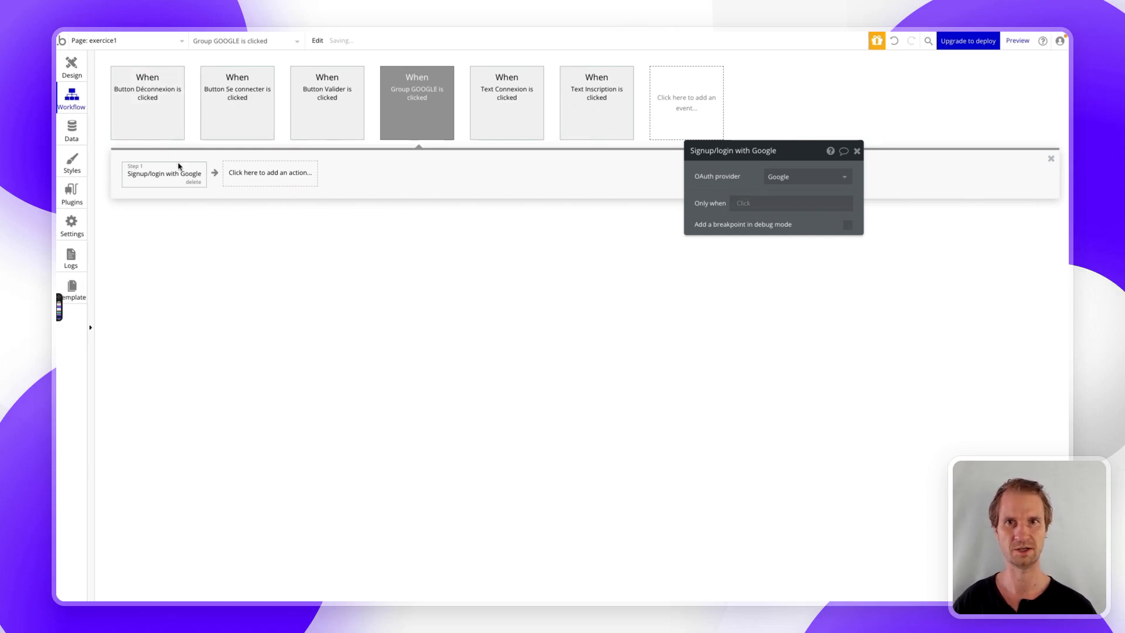
- Add a 'Make changes to current user' action changing the First_name and Last-name fields
{"action": "left_click", "coordinate": [261, 173]}
{"action": "type", "text": "mak"}
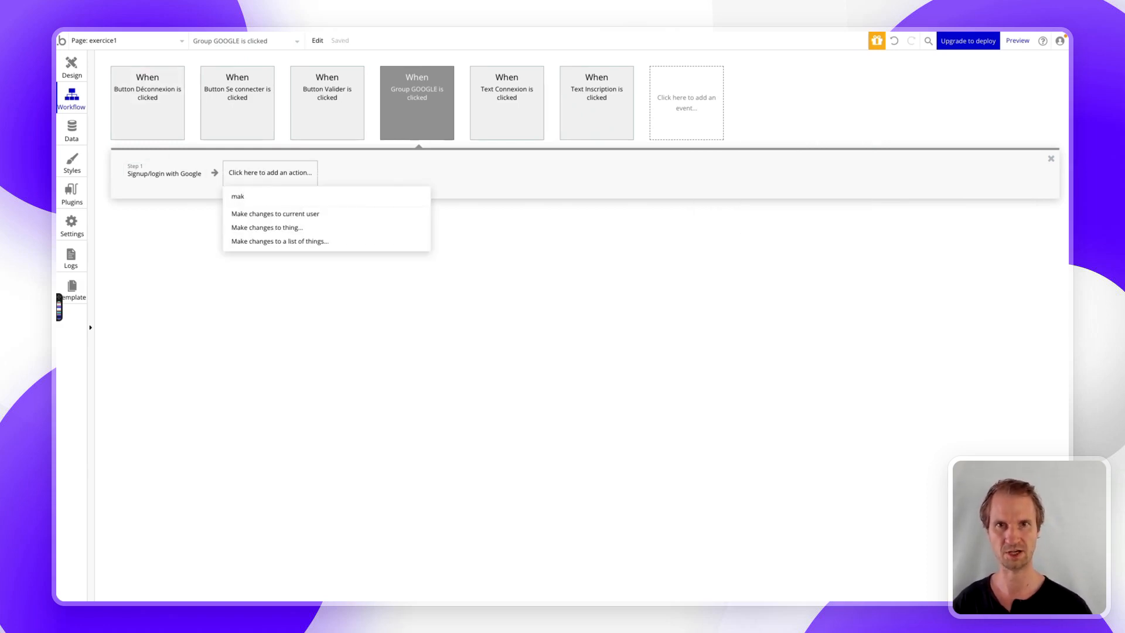
{"action": "left_click", "coordinate": [265, 213]}
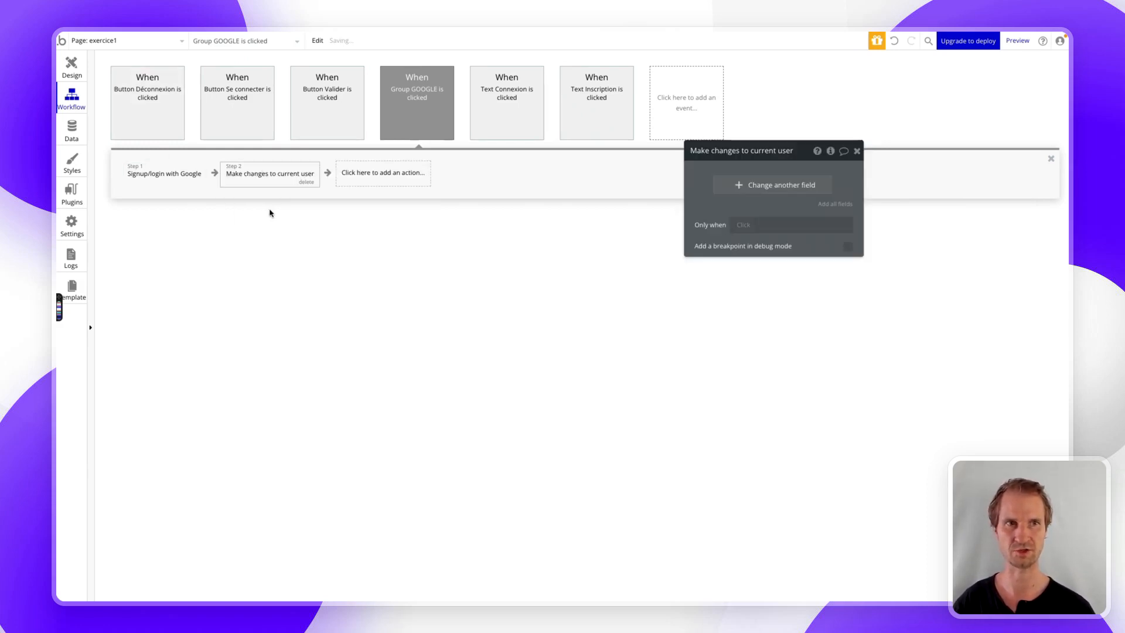
{"action": "left_click", "coordinate": [774, 187]}
{"action": "left_click", "coordinate": [715, 183]}
{"action": "left_click", "coordinate": [720, 192]}
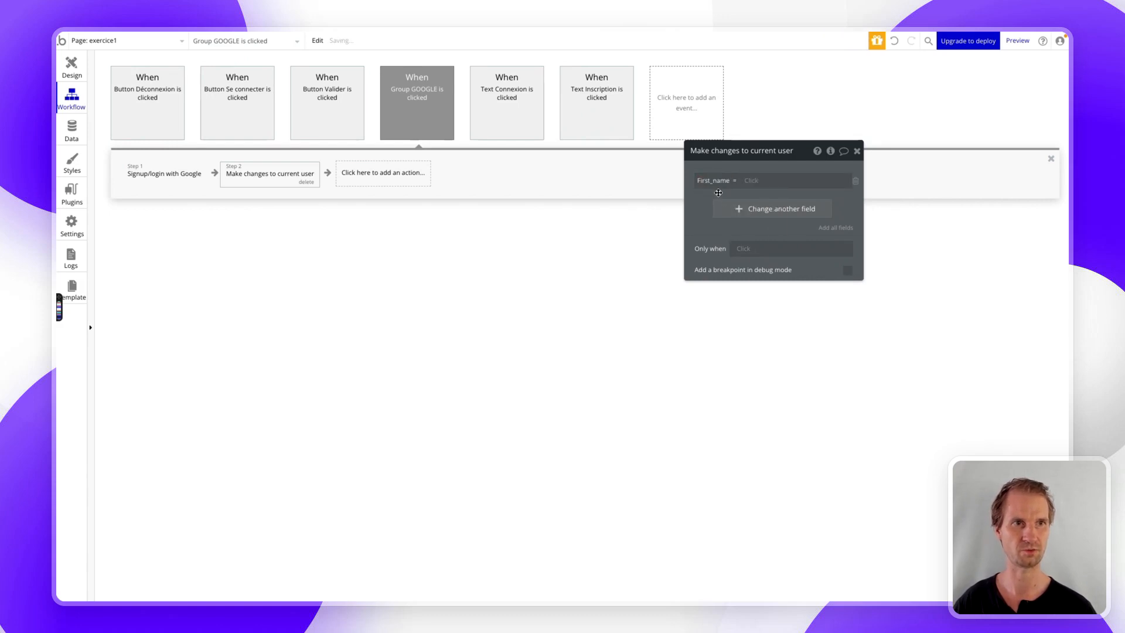
{"action": "left_click", "coordinate": [724, 209]}
{"action": "left_click", "coordinate": [716, 232]}
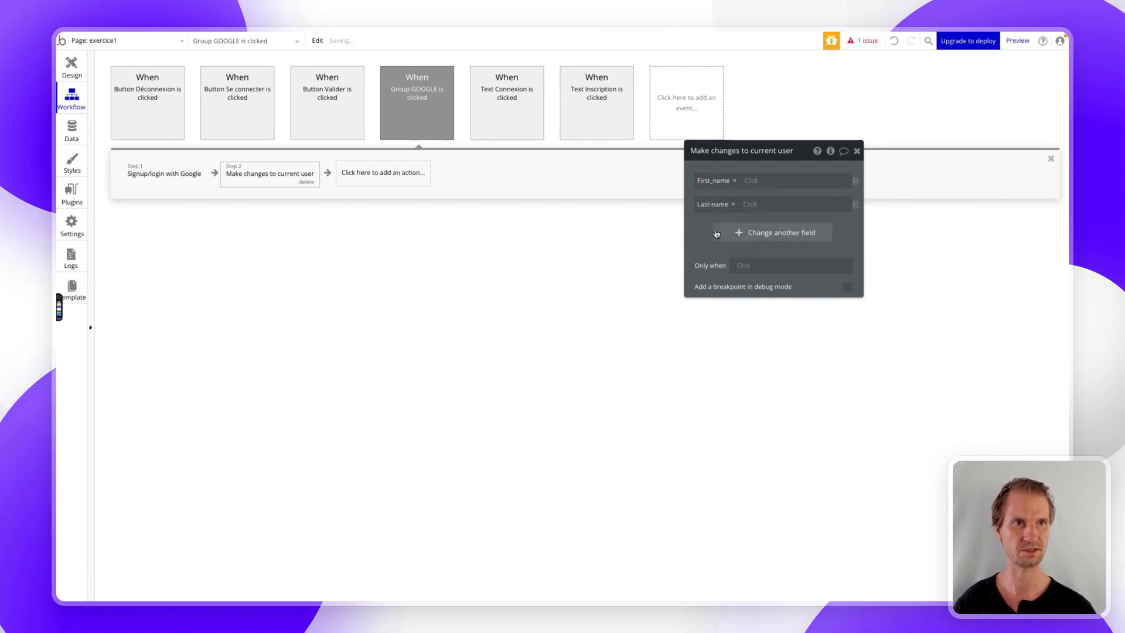
- Set First_name and Last-name to Current User's Google first name and last name
{"action": "left_click", "coordinate": [756, 180]}
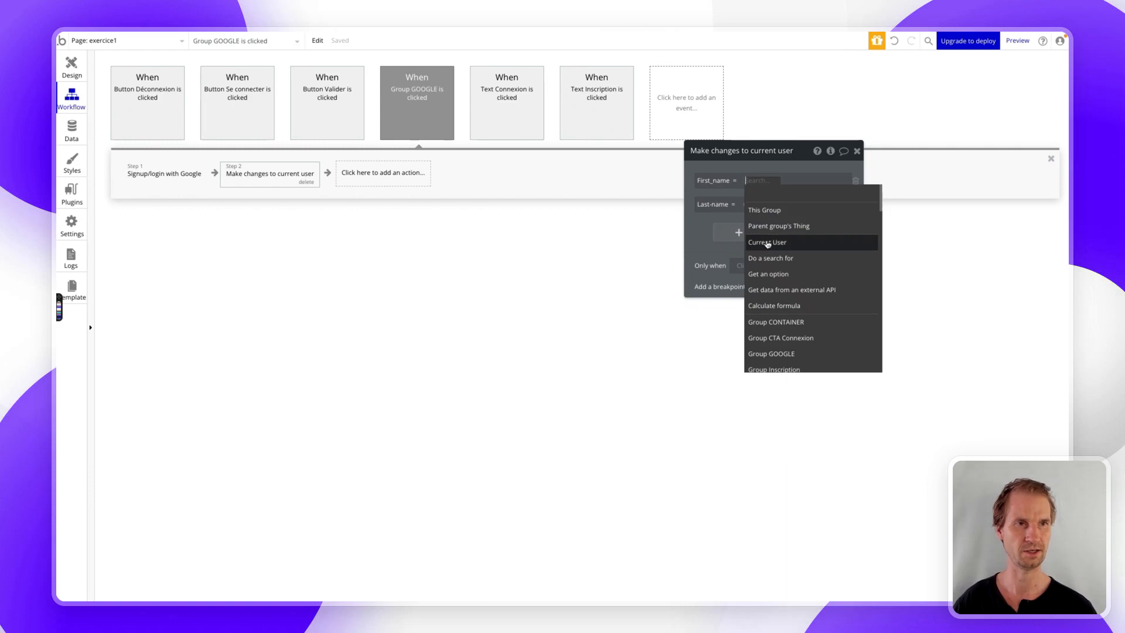
{"action": "left_click", "coordinate": [767, 242]}
{"action": "left_click", "coordinate": [798, 274]}
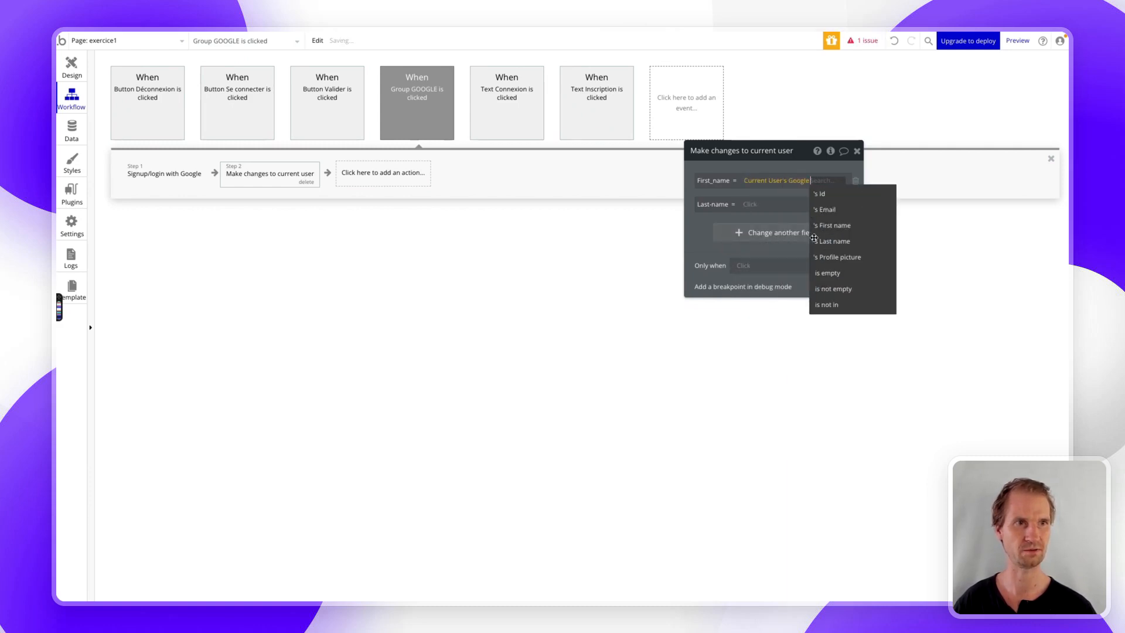
{"action": "left_click", "coordinate": [821, 224]}
{"action": "left_click", "coordinate": [741, 213]}
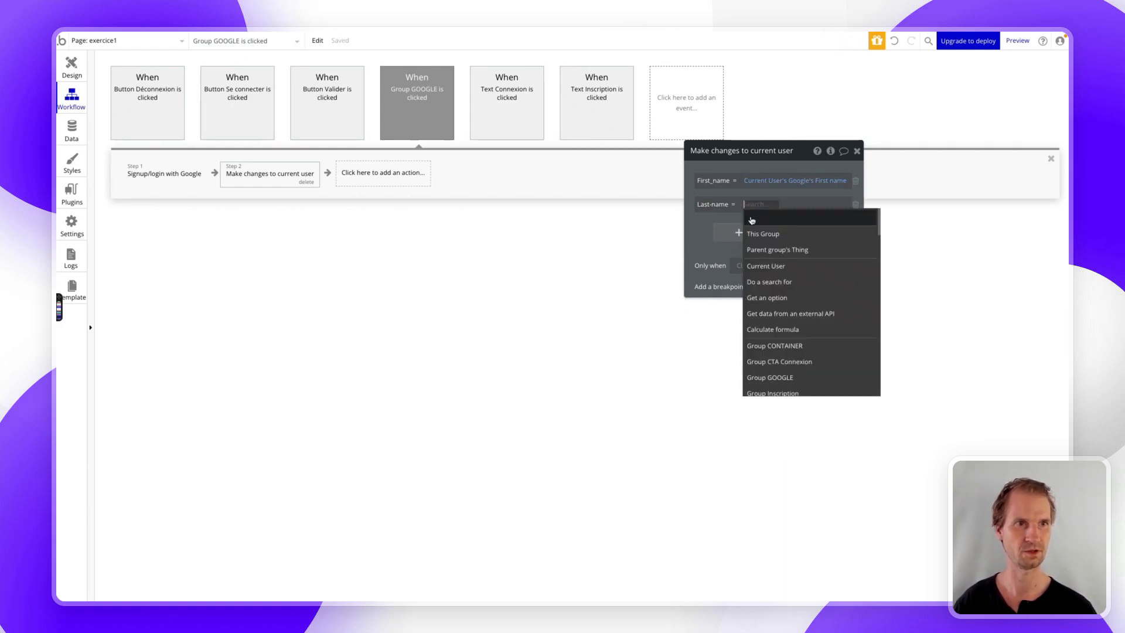
{"action": "left_click", "coordinate": [765, 266]}
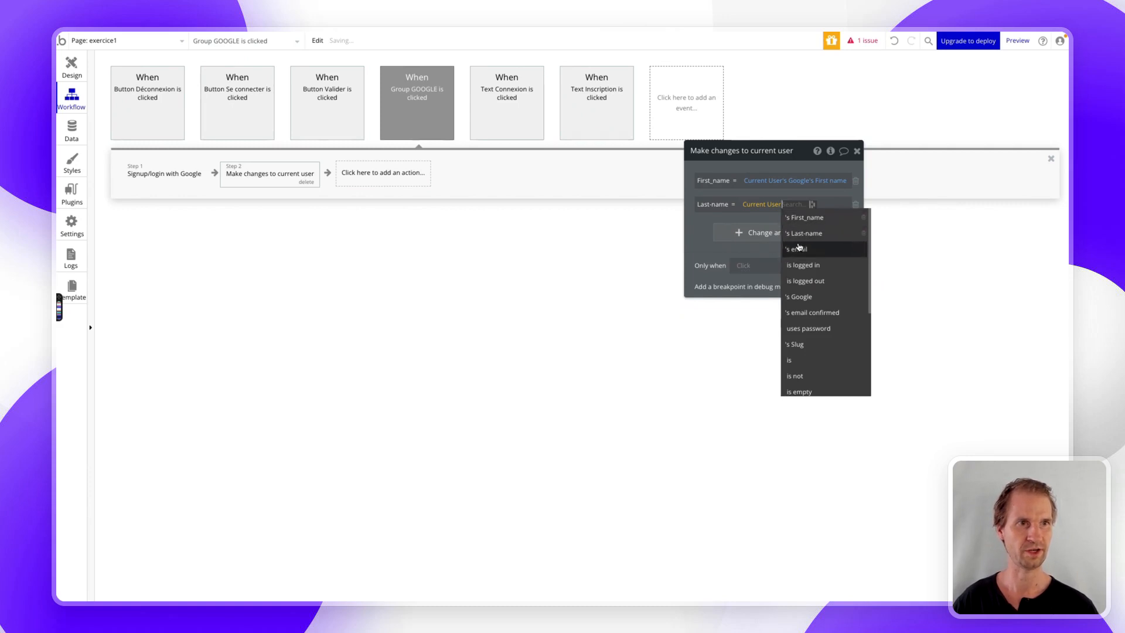
{"action": "left_click", "coordinate": [801, 297]}
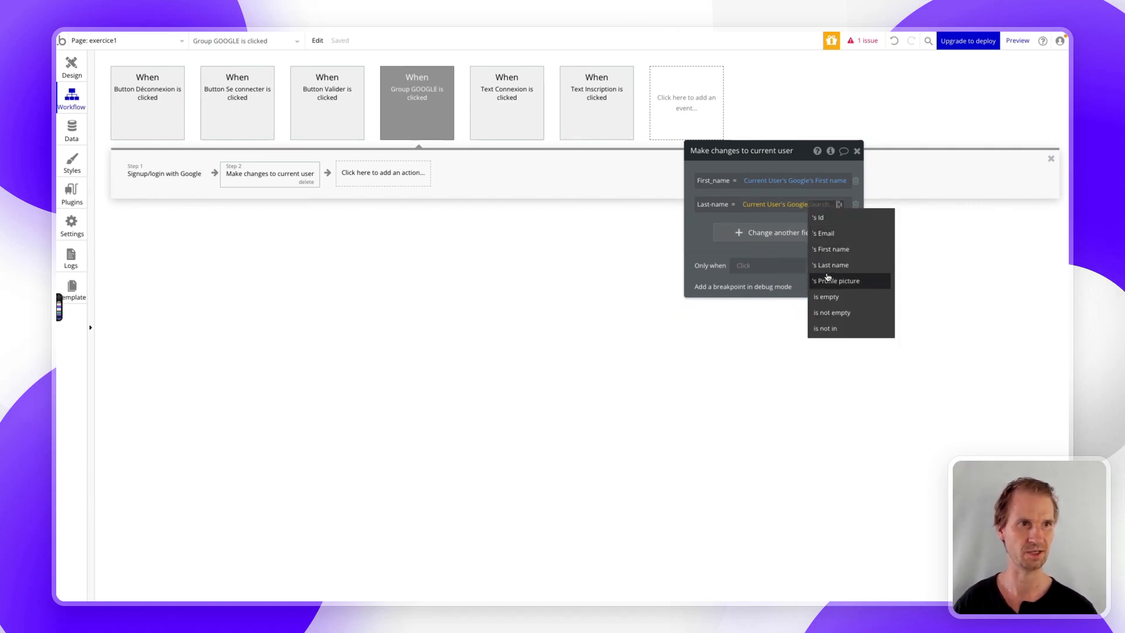
{"action": "left_click", "coordinate": [832, 264]}
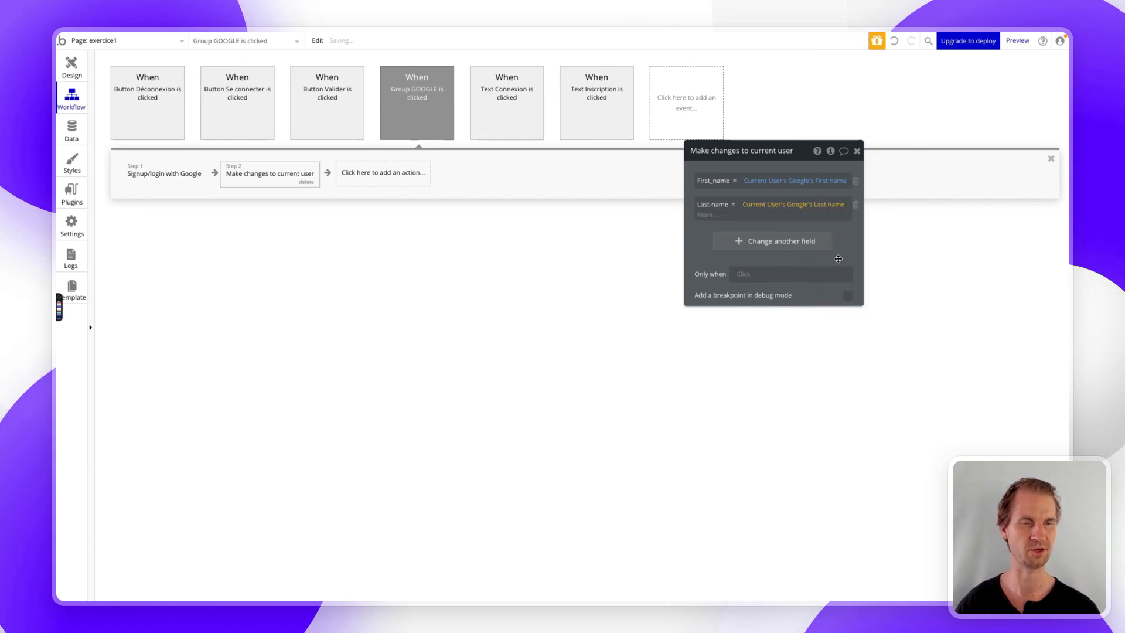
{"action": "left_click", "coordinate": [712, 246]}
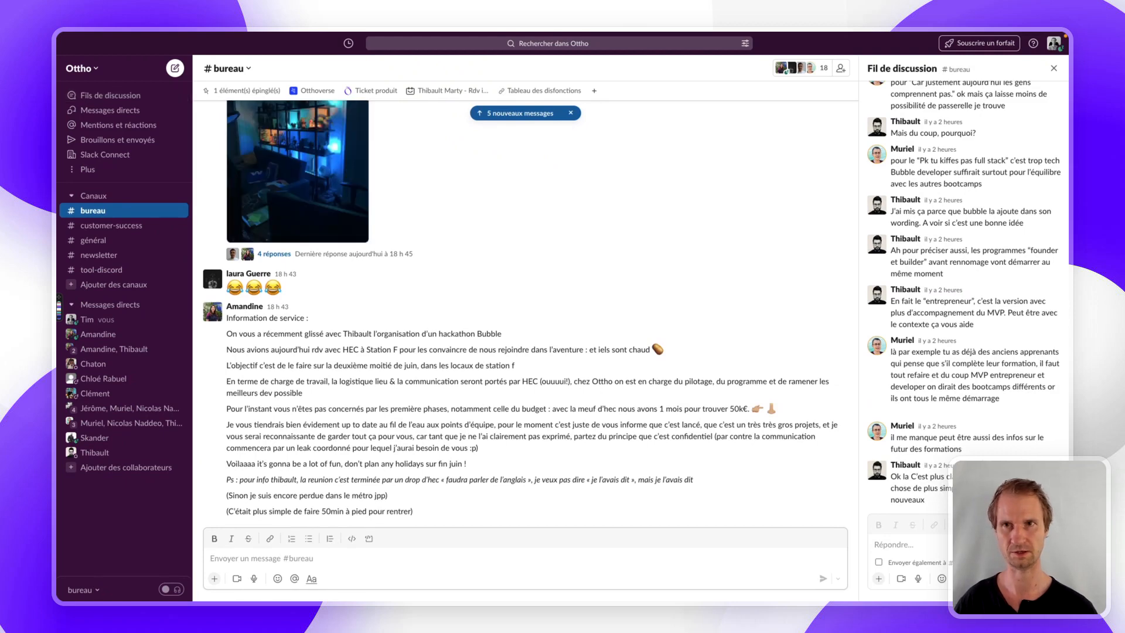
- Switch to the Connexion Google tab showing the app preview's login page
{"action": "mouse_move", "coordinate": [58, 176]}
{"action": "left_click", "coordinate": [97, 232]}
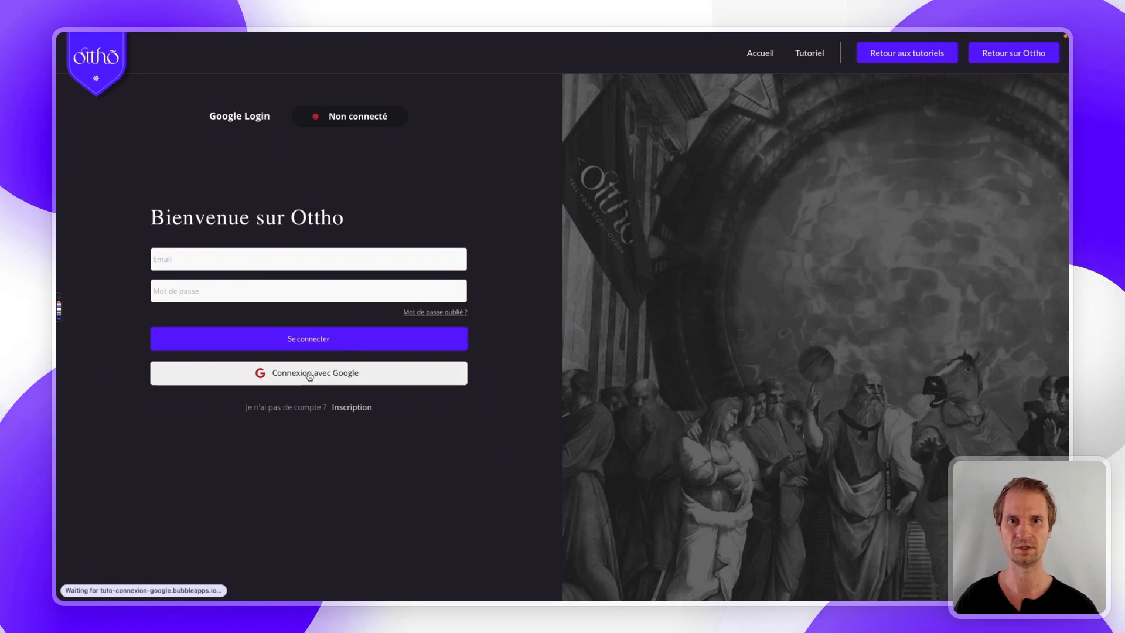
- Sign in with Google using the chosen account, then return to the Tuto-connexion editor tab
{"action": "left_click", "coordinate": [309, 375]}
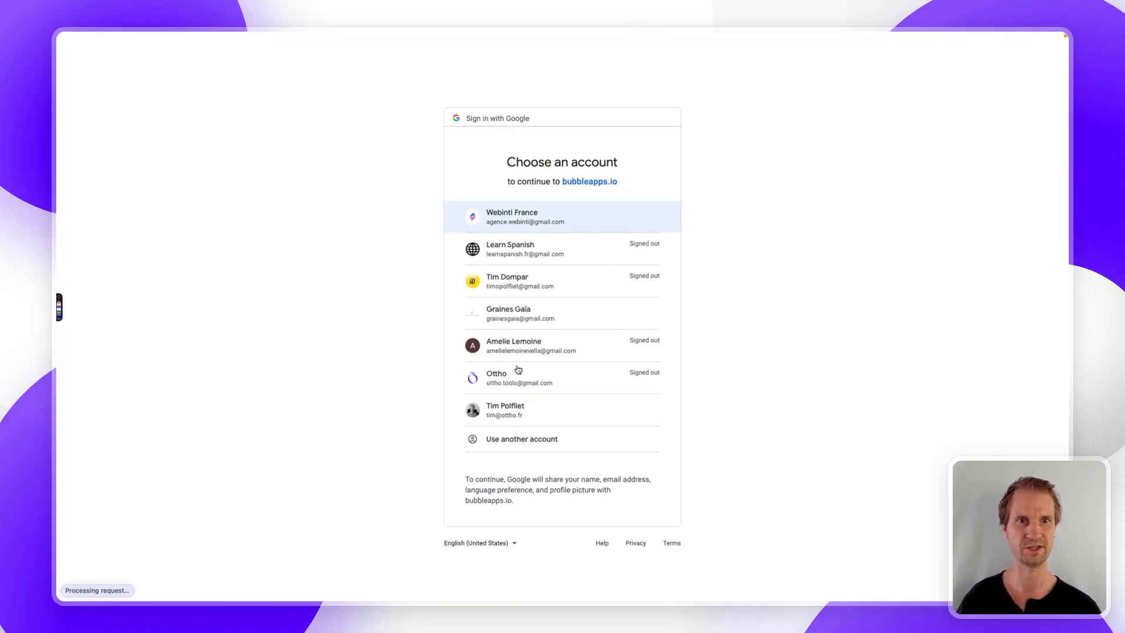
{"action": "left_click", "coordinate": [514, 223]}
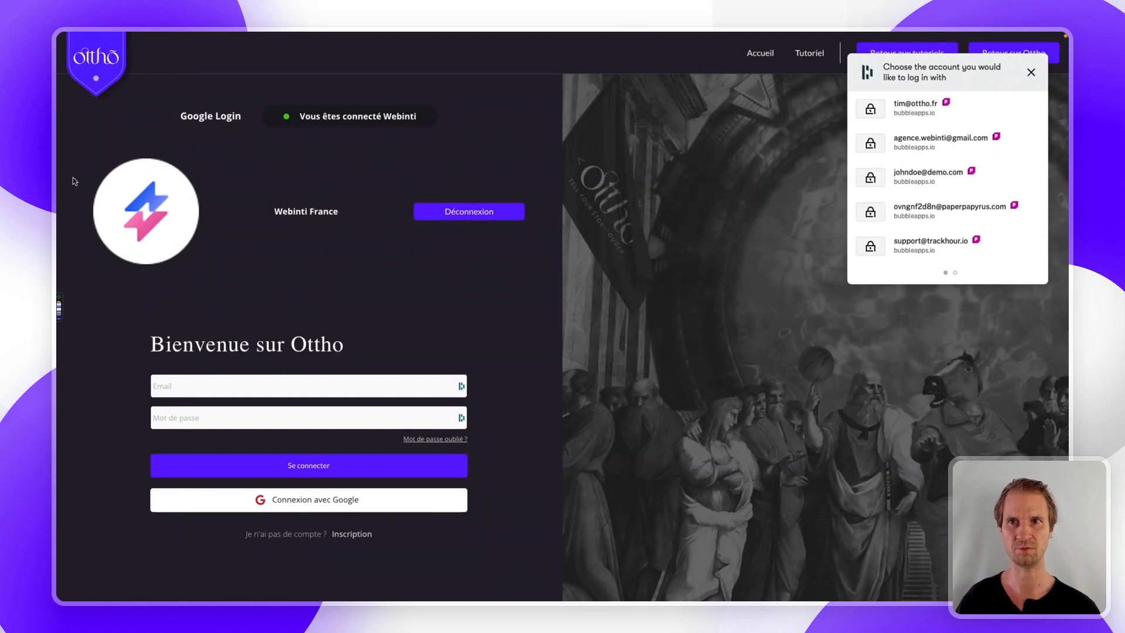
{"action": "mouse_move", "coordinate": [58, 193]}
{"action": "left_click", "coordinate": [102, 215]}
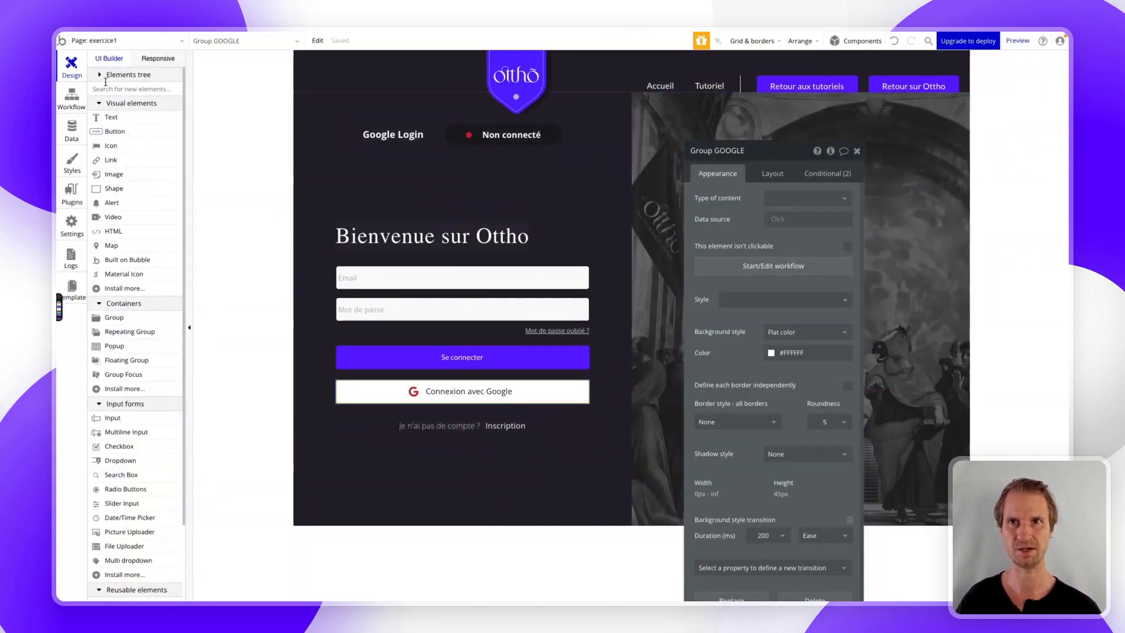
- Check Group User's Image B and name text expressions, then go to the Data types page
{"action": "left_click", "coordinate": [109, 75]}
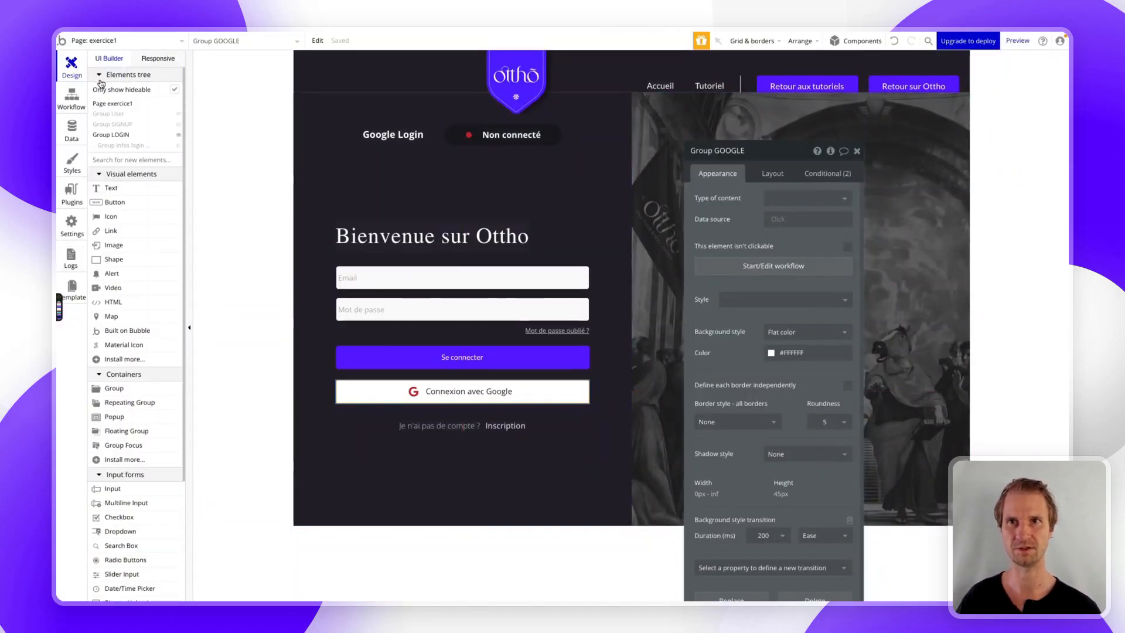
{"action": "left_click", "coordinate": [109, 116]}
{"action": "left_click", "coordinate": [332, 197]}
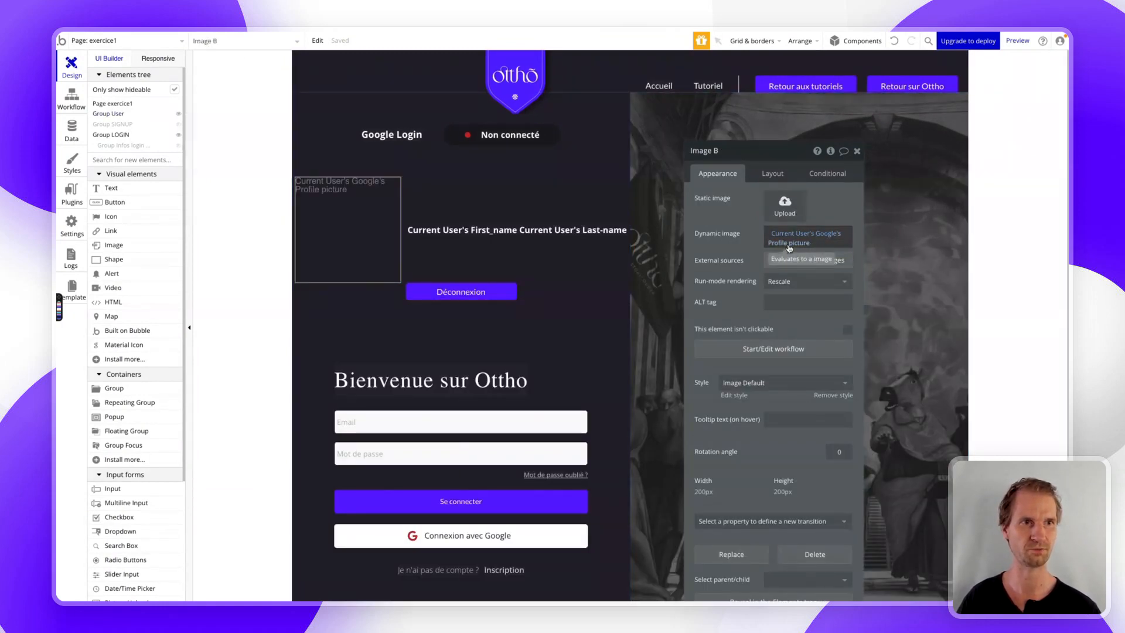
{"action": "left_click", "coordinate": [441, 230]}
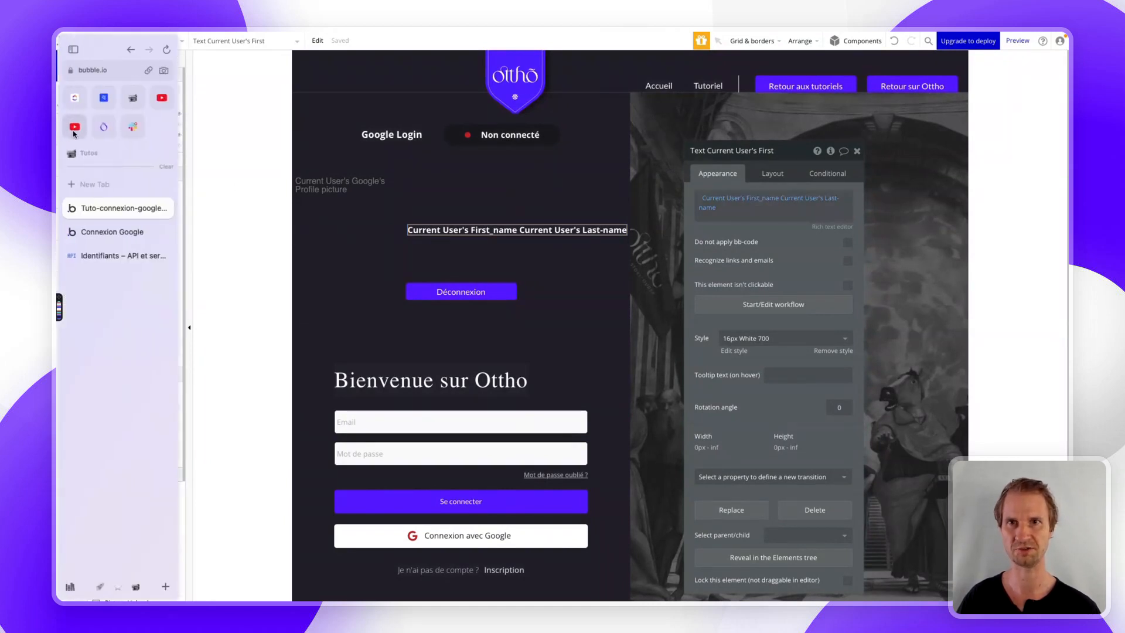
{"action": "left_click", "coordinate": [72, 130]}
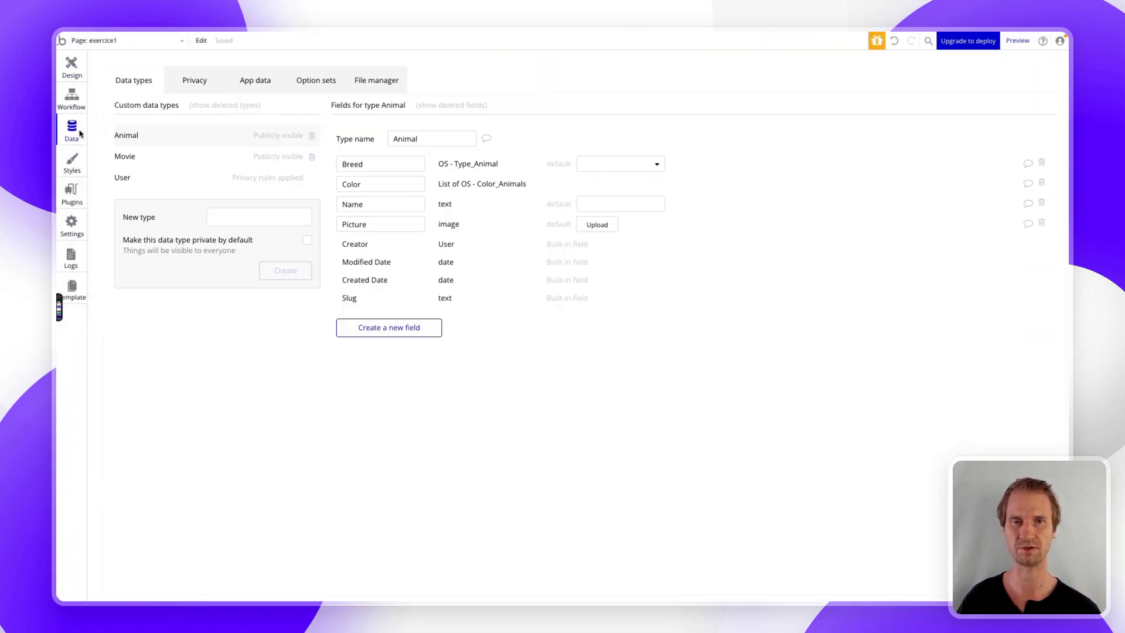
- Confirm first and last names in App data's All Users, then return to the workflow
{"action": "left_click", "coordinate": [259, 91]}
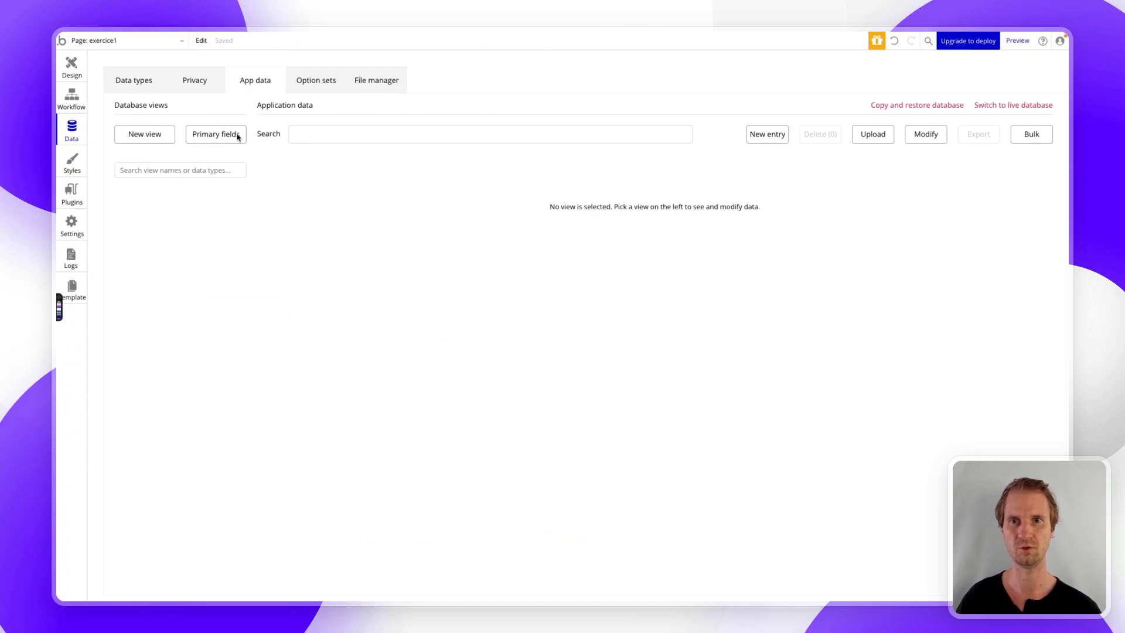
{"action": "left_click", "coordinate": [146, 259]}
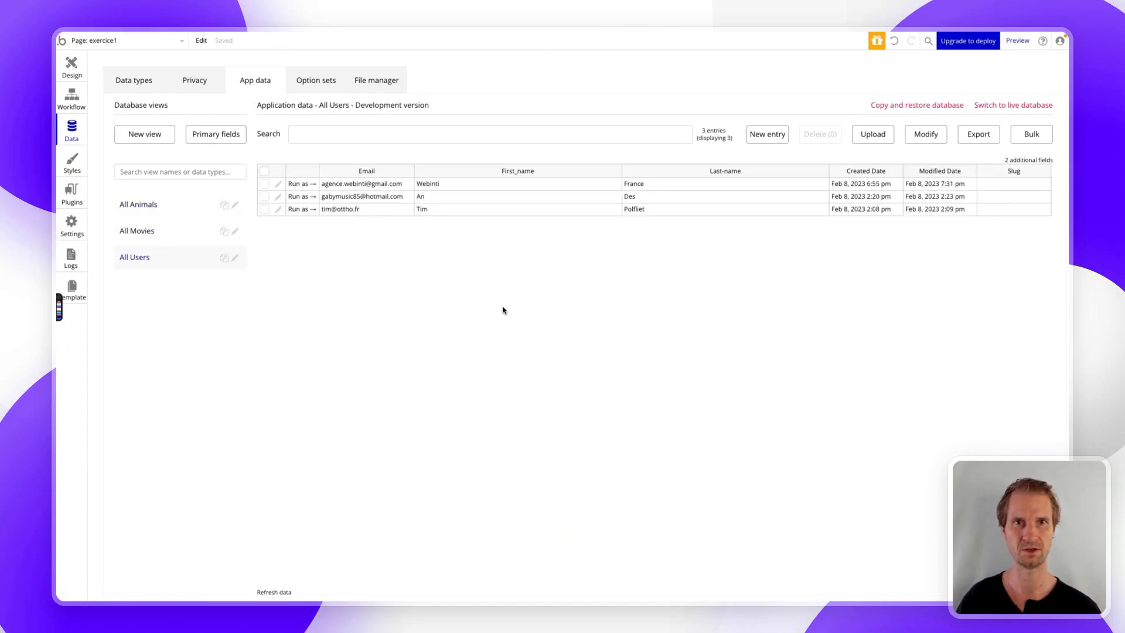
{"action": "left_click", "coordinate": [70, 105]}
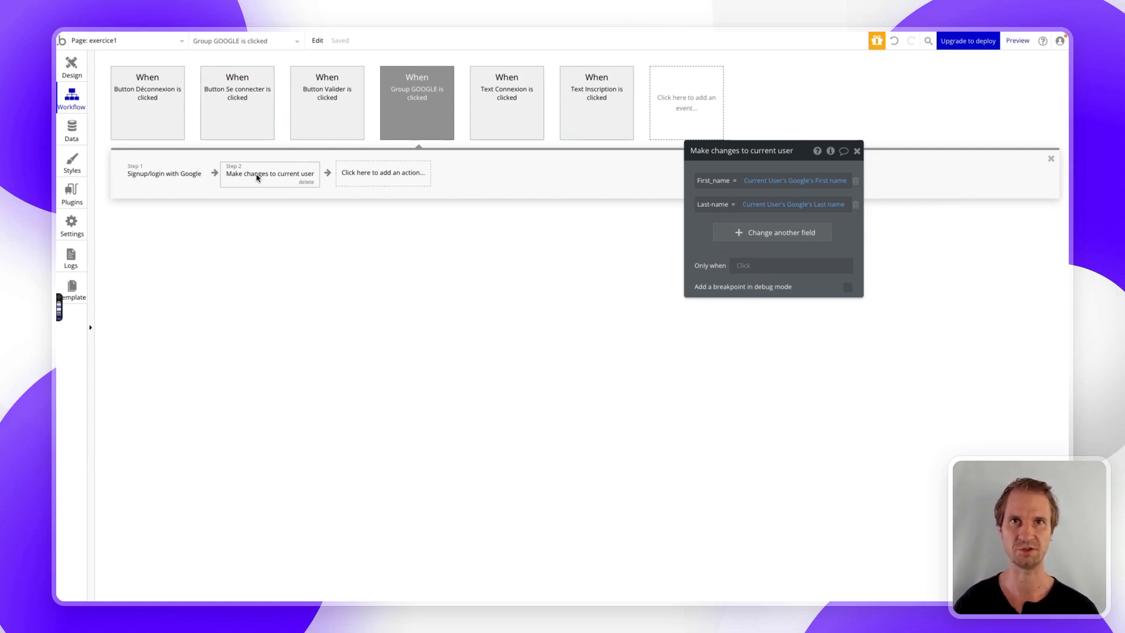
- In the preview, log out and log back in with the Google account, dismissing the saved-accounts popup
{"action": "mouse_move", "coordinate": [58, 235]}
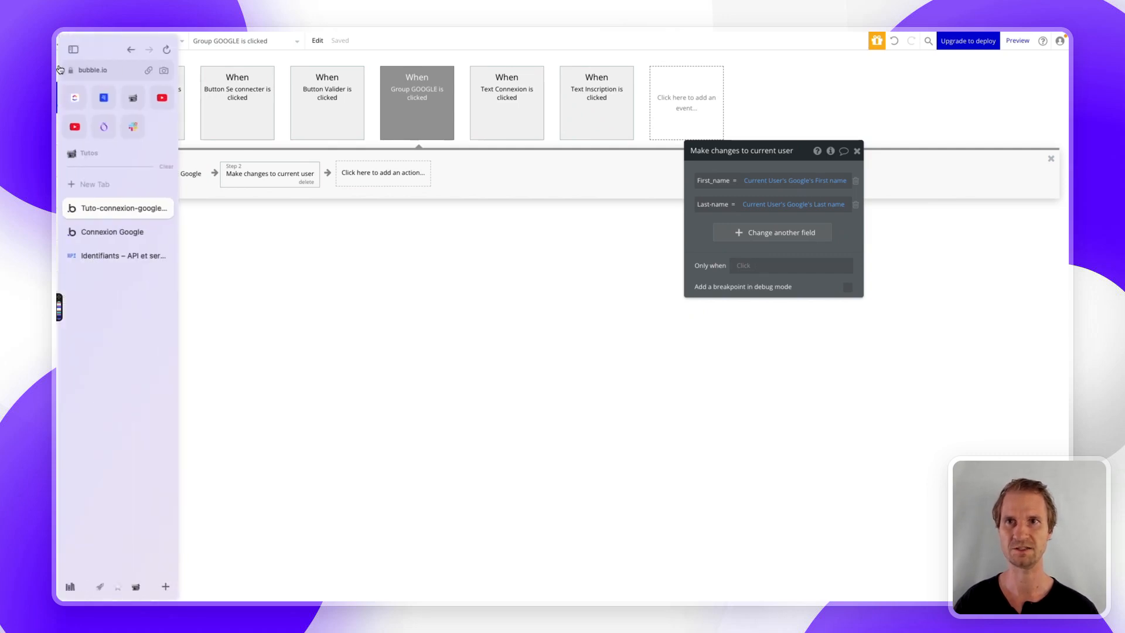
{"action": "left_click", "coordinate": [101, 234]}
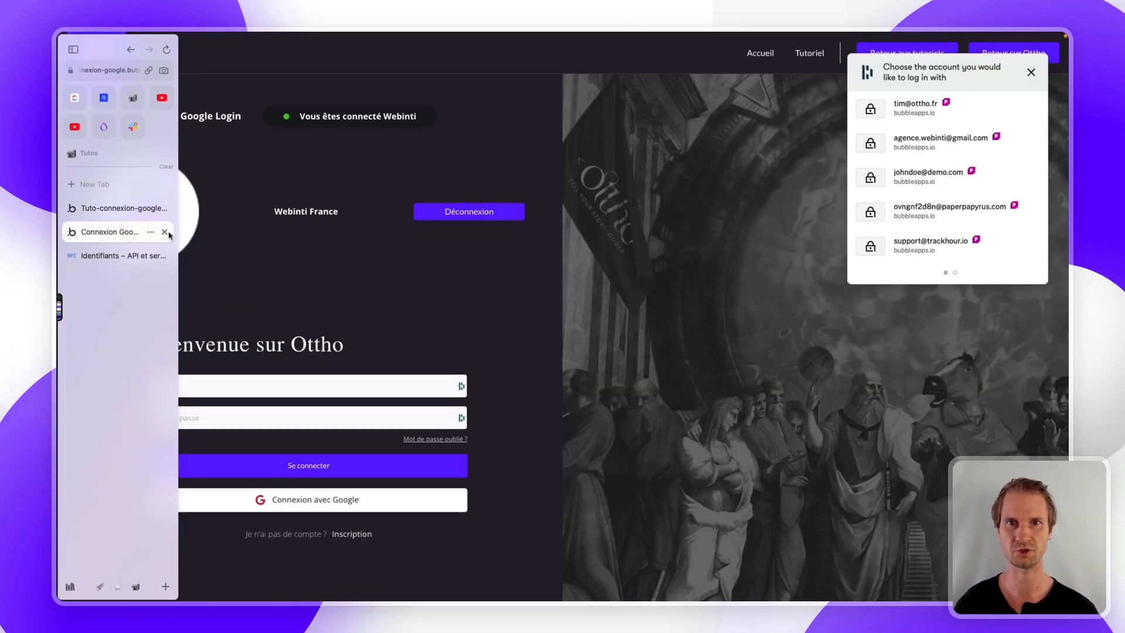
{"action": "left_click", "coordinate": [450, 219]}
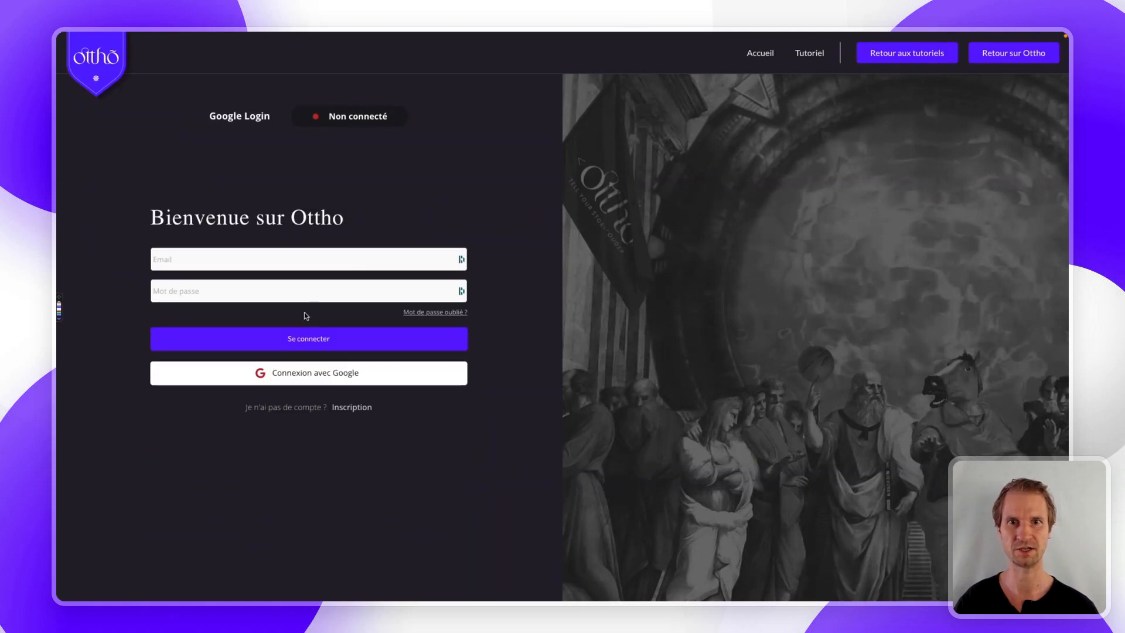
{"action": "left_click", "coordinate": [286, 374]}
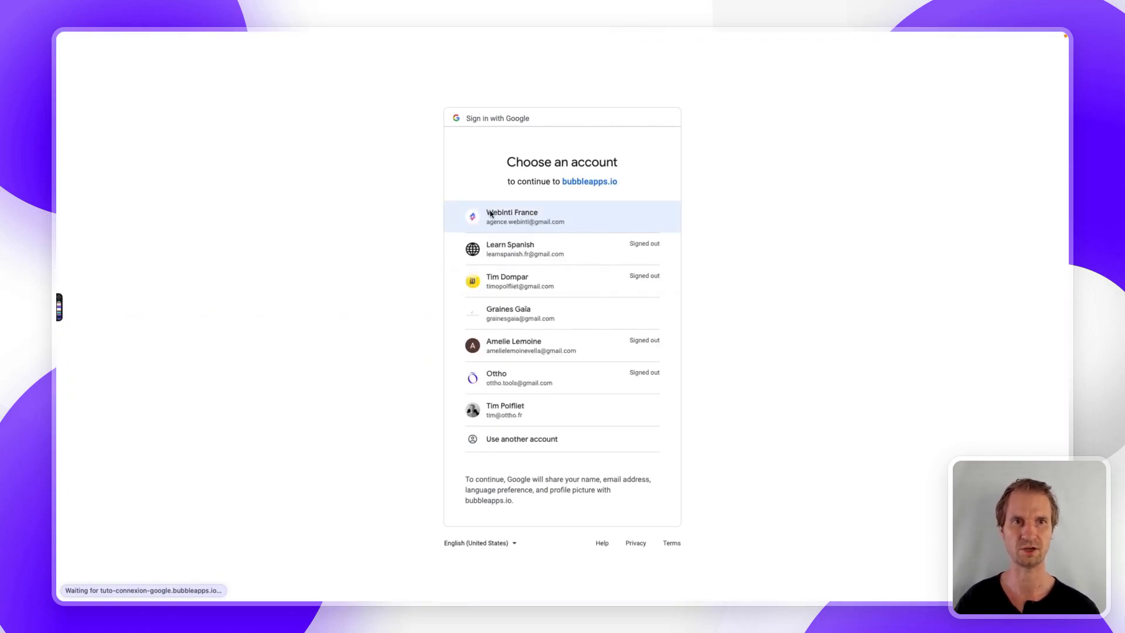
{"action": "left_click", "coordinate": [517, 214]}
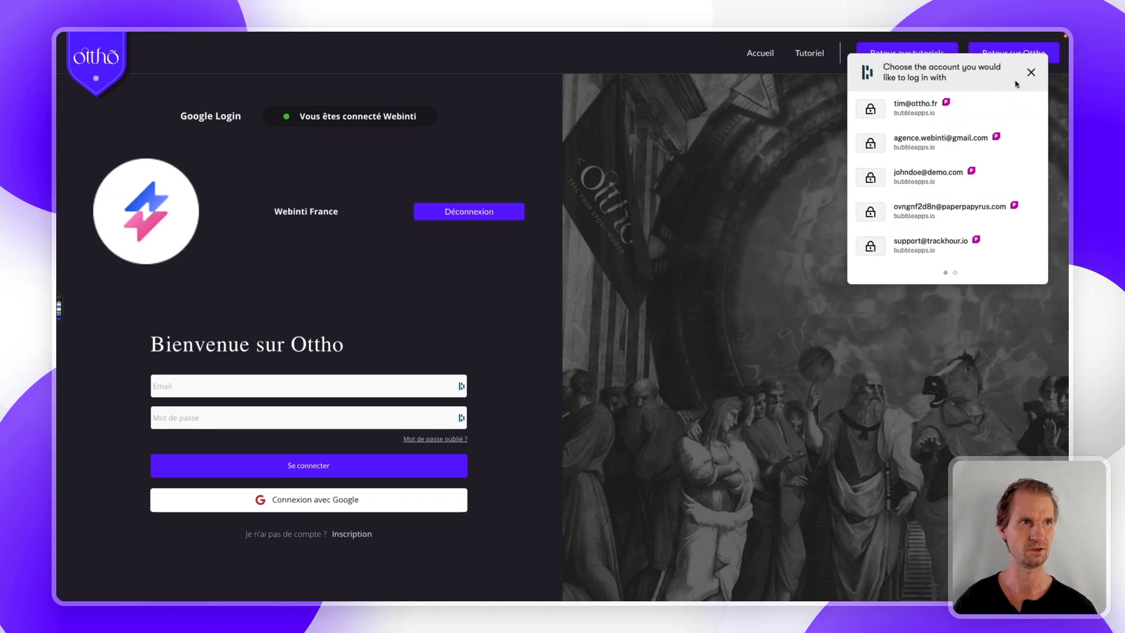
{"action": "left_click", "coordinate": [1031, 72]}
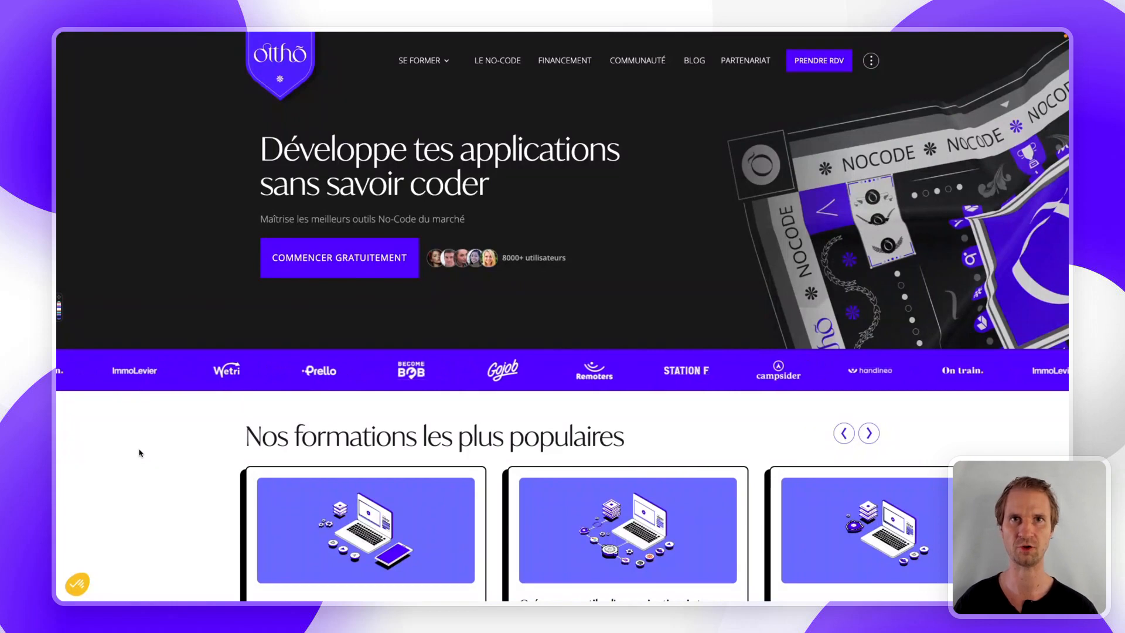
- Open the Initiation Bubble & Adalo course page, browse its programme, and start it free
{"action": "left_click", "coordinate": [317, 258]}
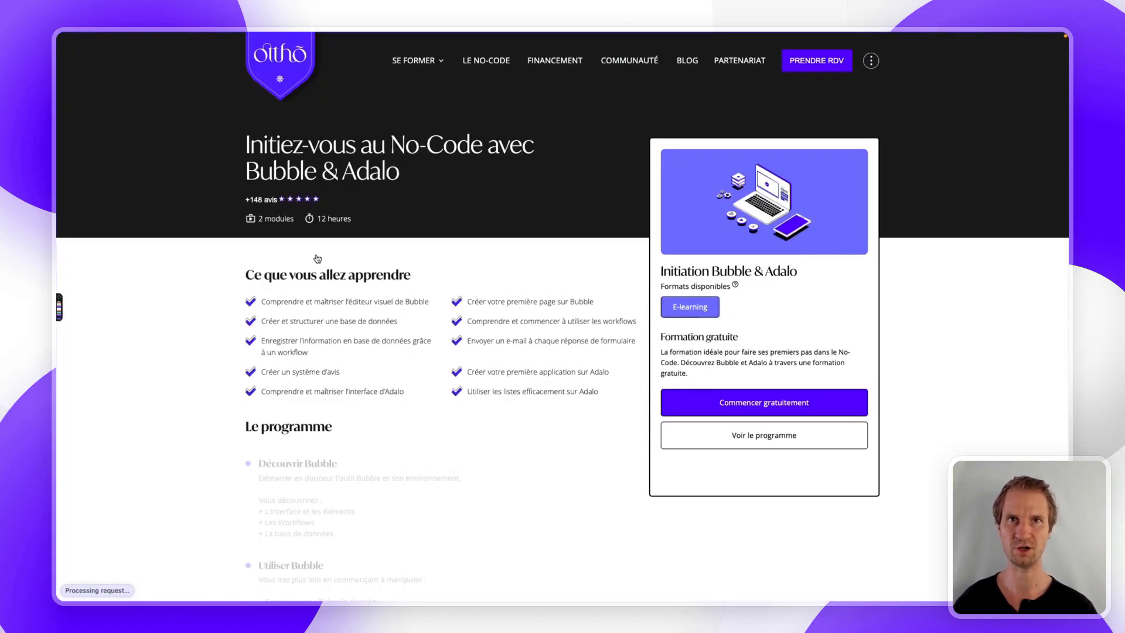
{"action": "scroll", "coordinate": [317, 259], "scroll_direction": "down", "scroll_amount": 4}
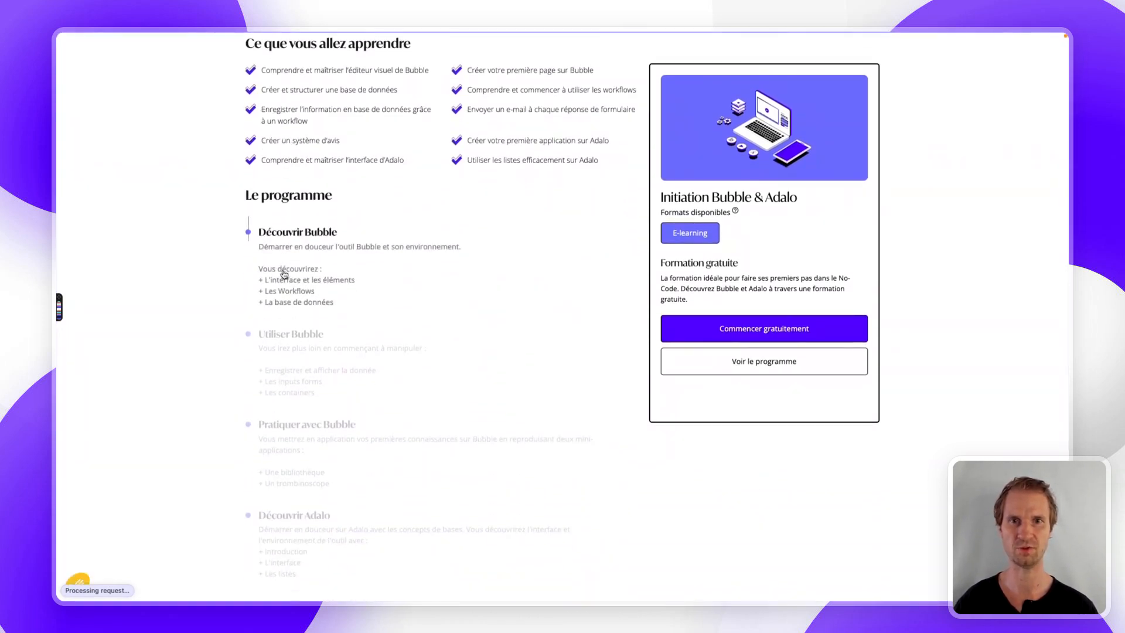
{"action": "scroll", "coordinate": [287, 254], "scroll_direction": "down", "scroll_amount": 1}
{"action": "scroll", "coordinate": [283, 273], "scroll_direction": "down", "scroll_amount": 2}
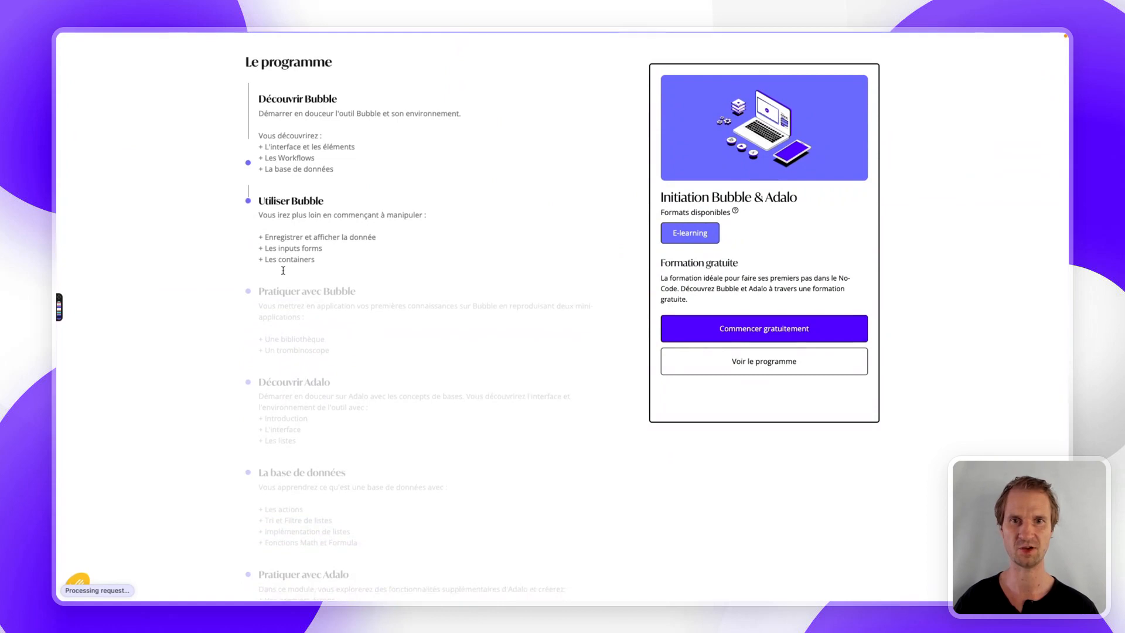
{"action": "scroll", "coordinate": [283, 273], "scroll_direction": "down", "scroll_amount": 1}
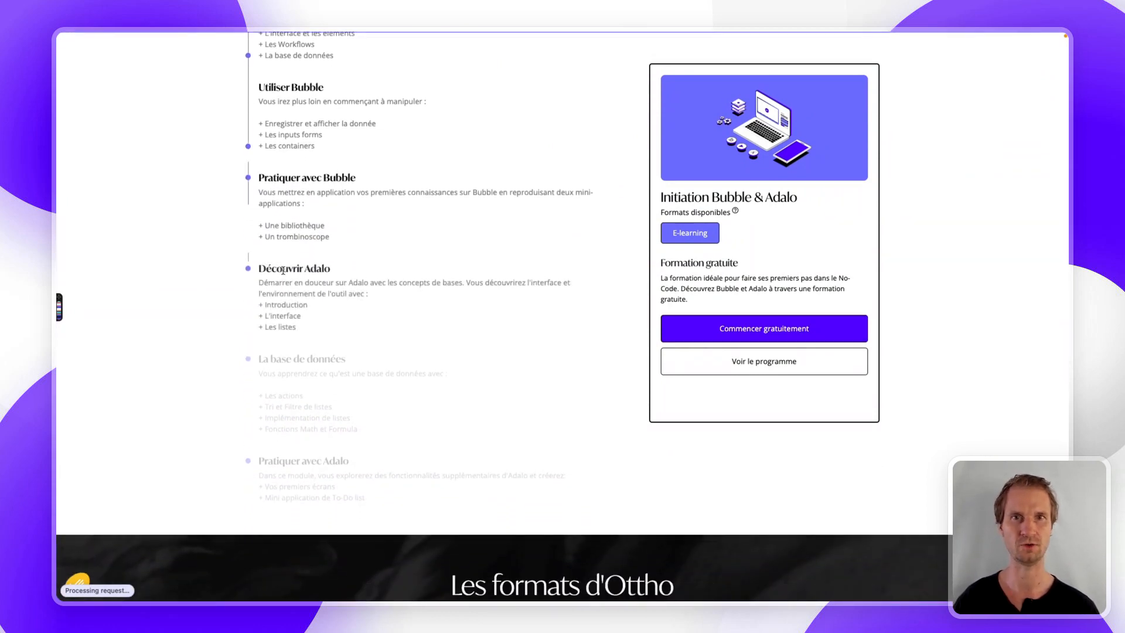
{"action": "scroll", "coordinate": [283, 273], "scroll_direction": "up", "scroll_amount": 4}
{"action": "scroll", "coordinate": [283, 273], "scroll_direction": "up", "scroll_amount": 3}
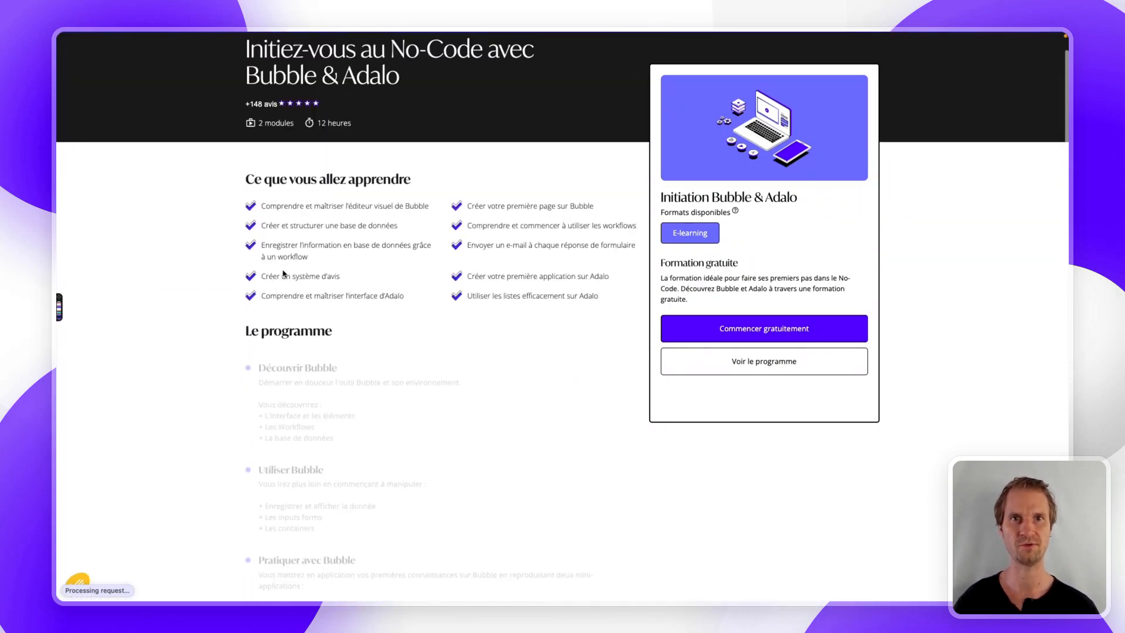
{"action": "left_click", "coordinate": [742, 338]}
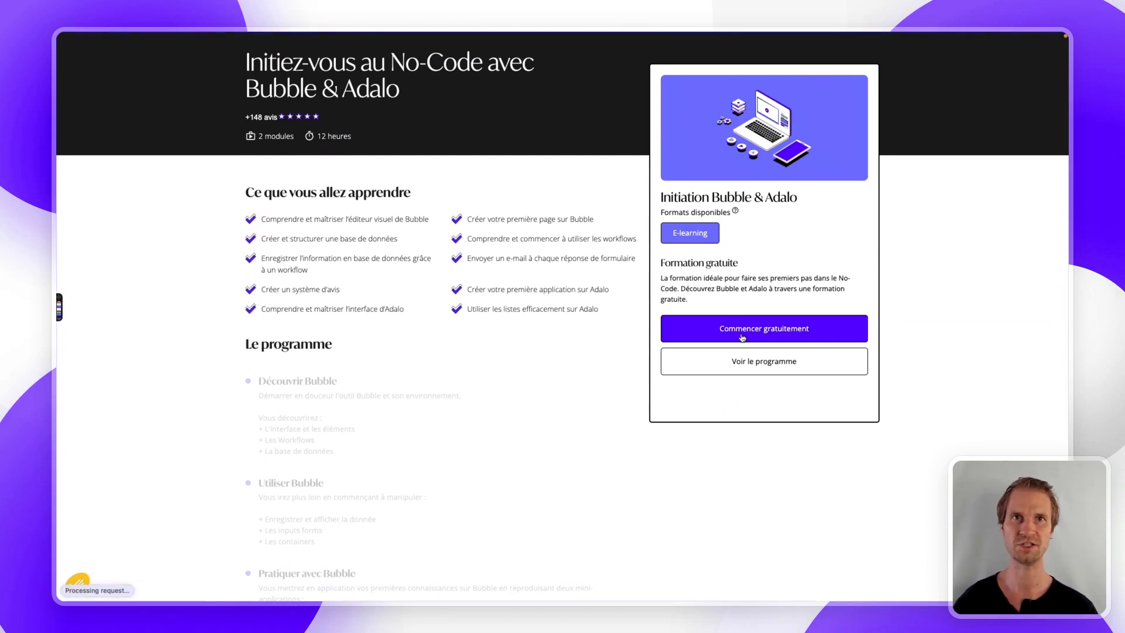